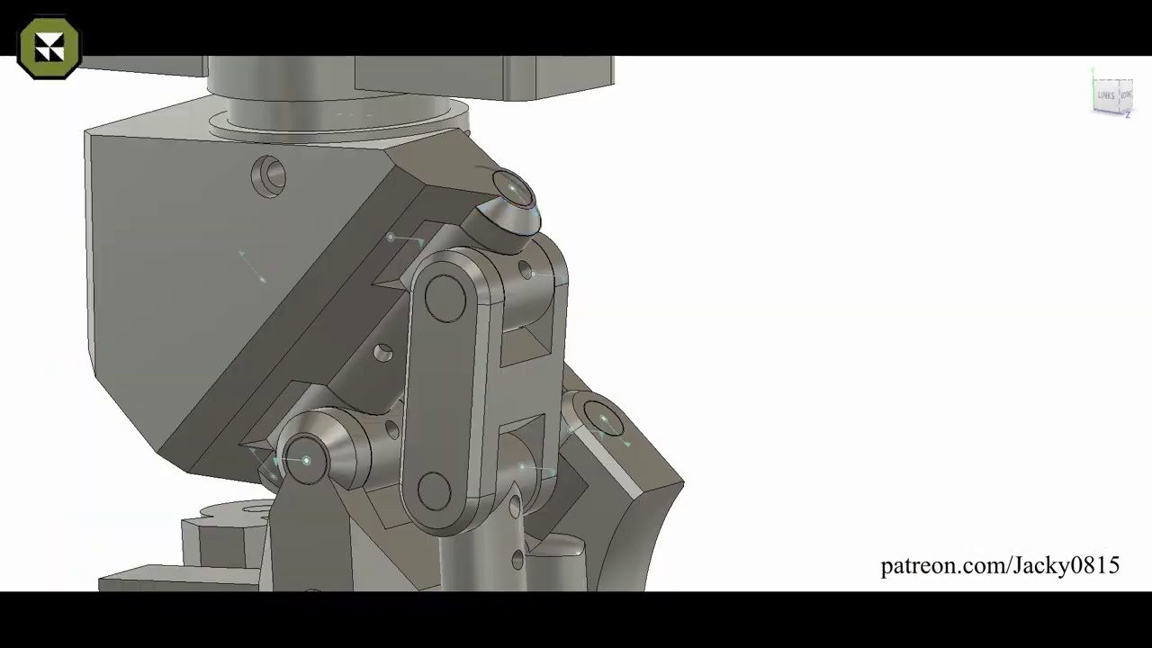
Step: Slide the forked link plate up around the bracket's round lug, zoom in to check, and finish the move
left_click_drag(421, 139, 442, 111)
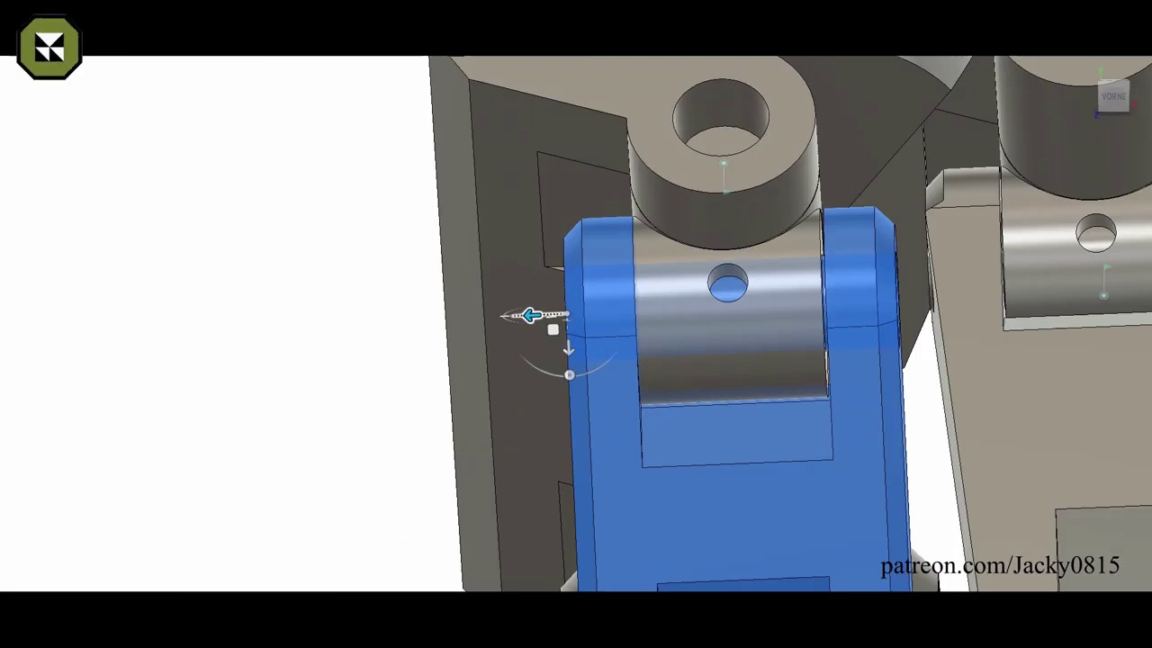
scroll(690, 266, "up", 3)
scroll(690, 266, "up", 2)
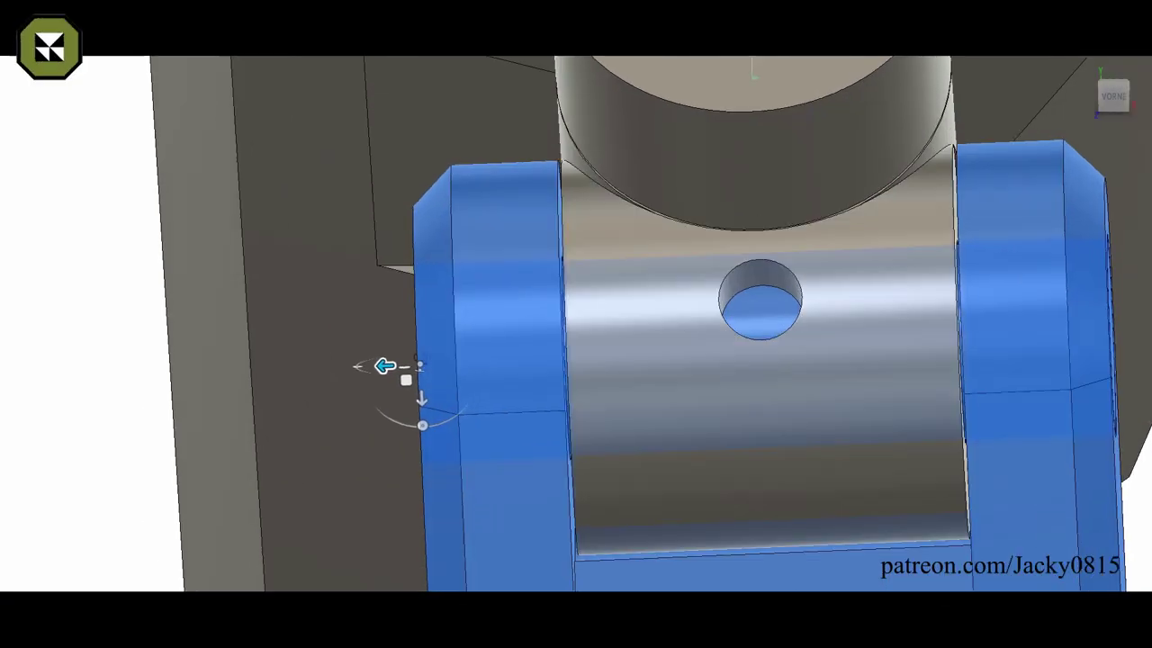
key("Escape")
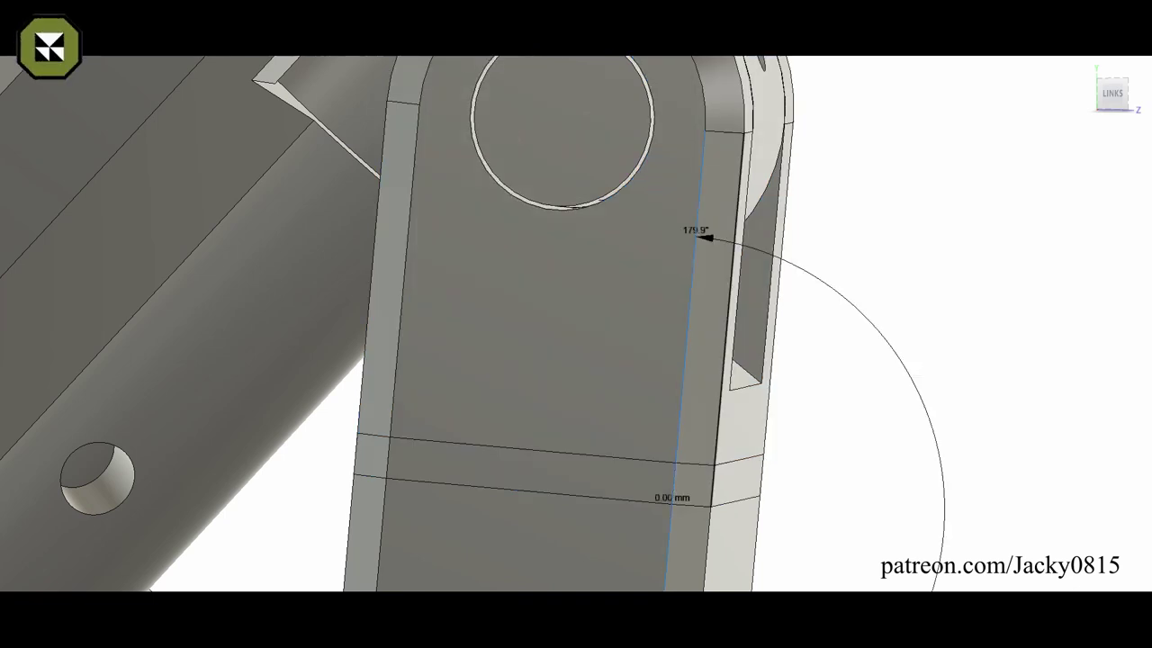
Step: Zoom out and back in to inspect the two link halves lining up at 0°
scroll(576, 324, "down", 3)
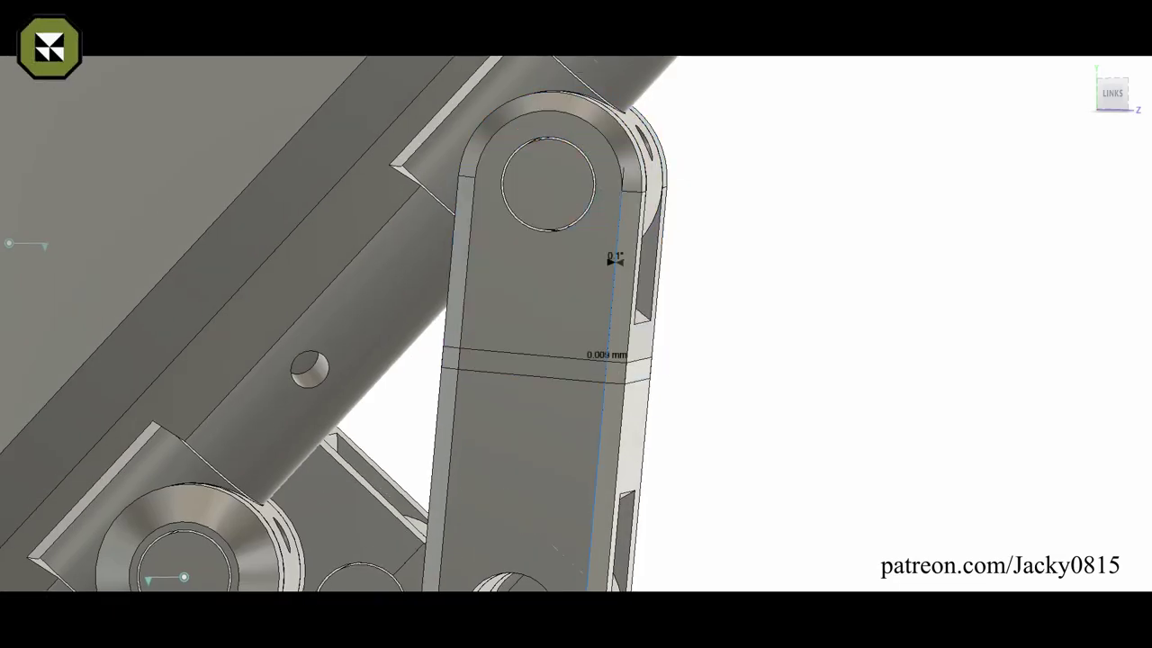
scroll(641, 200, "up", 3)
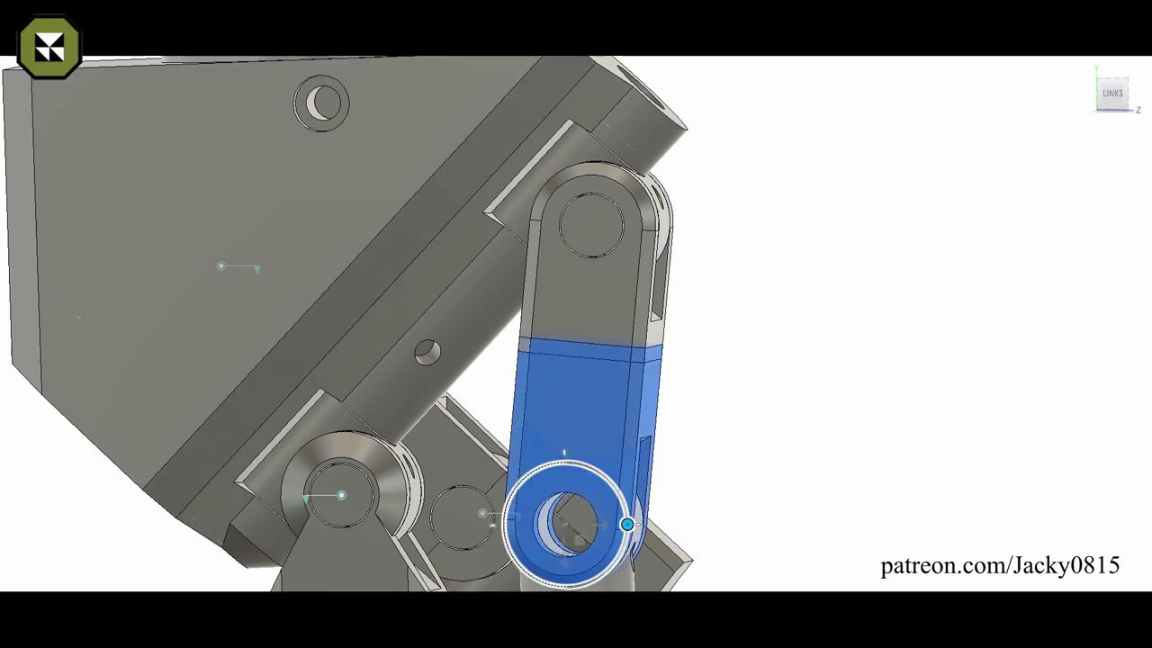
left_click(565, 524)
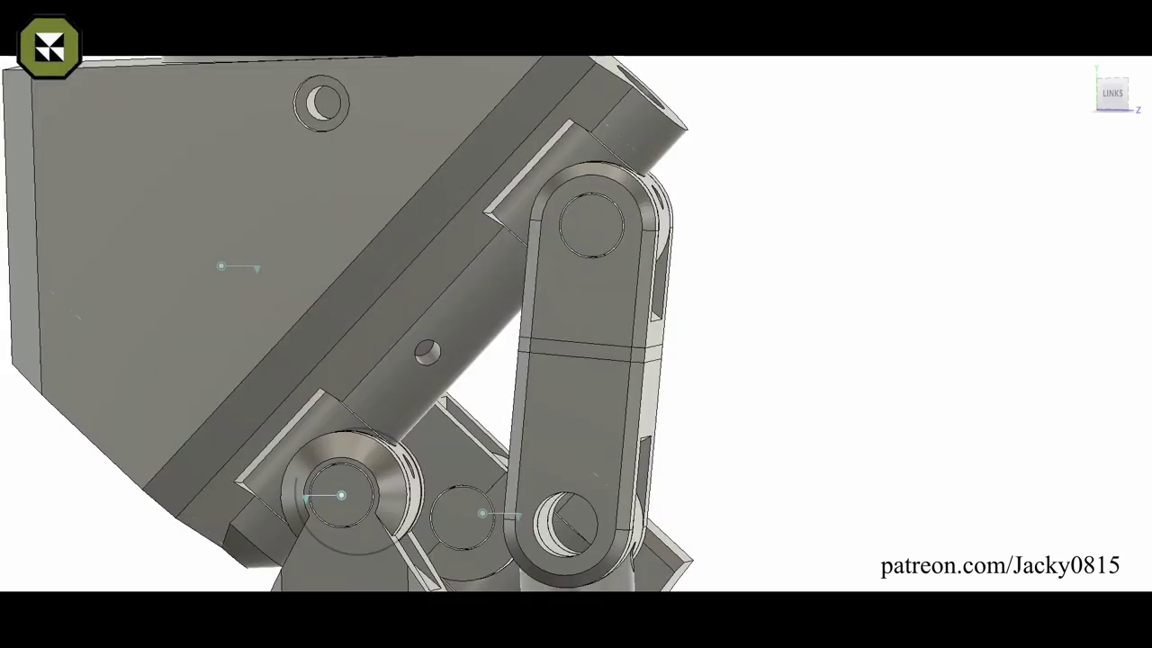
left_click(565, 525)
key("Escape")
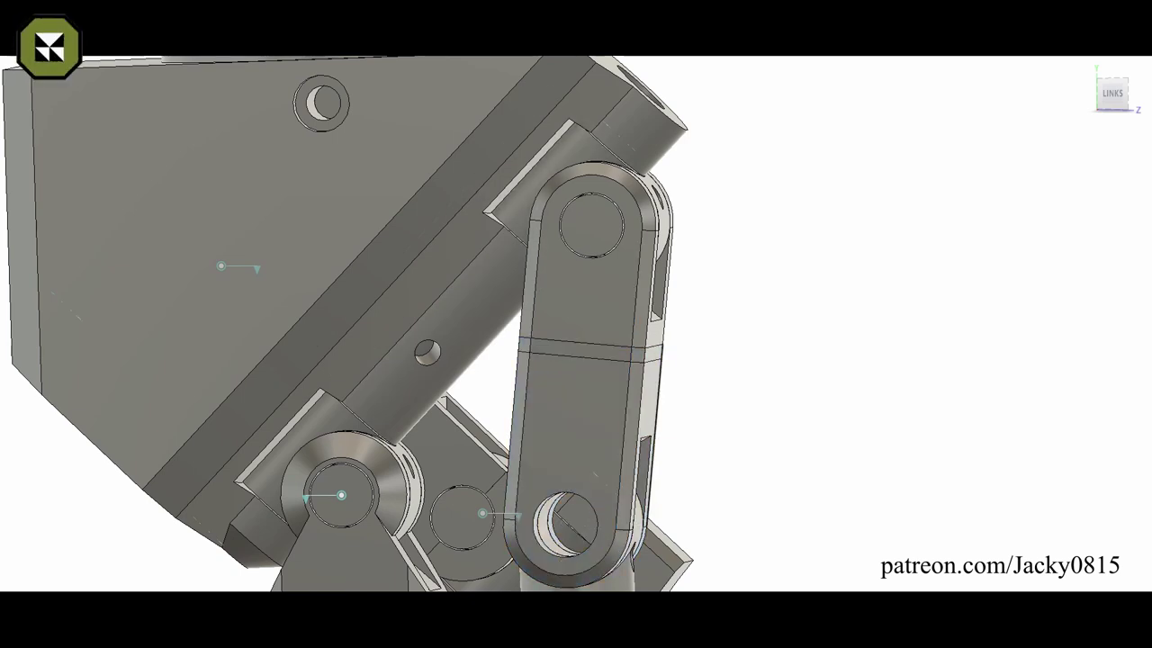
left_click(564, 453)
key("Escape")
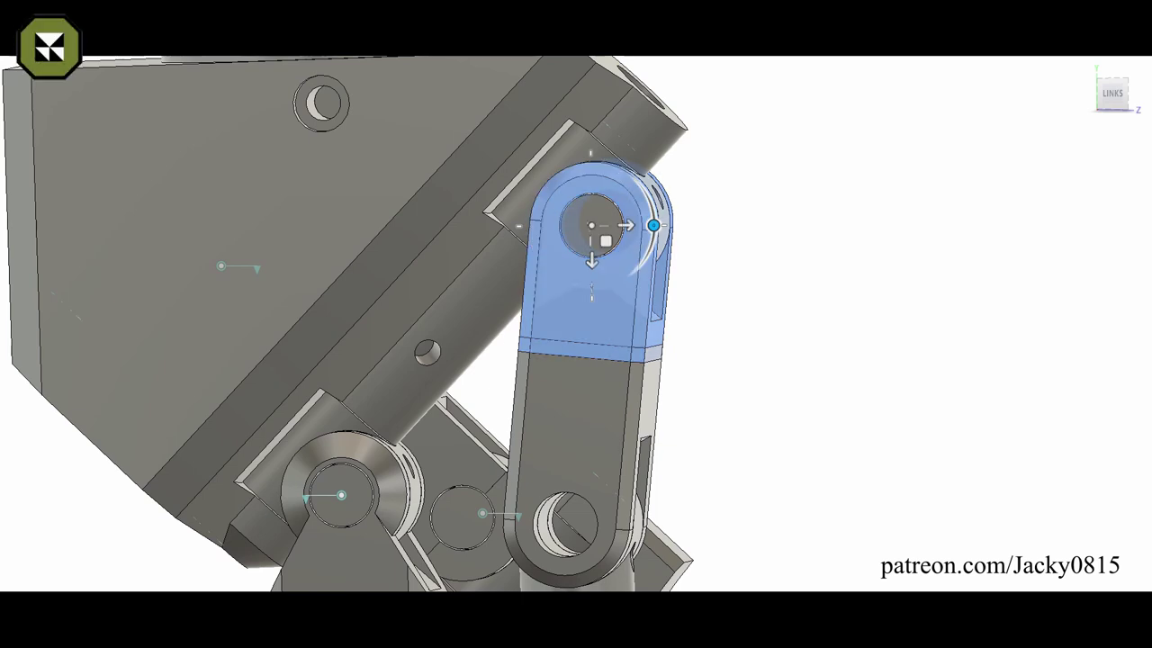
left_click(654, 225)
key("Escape")
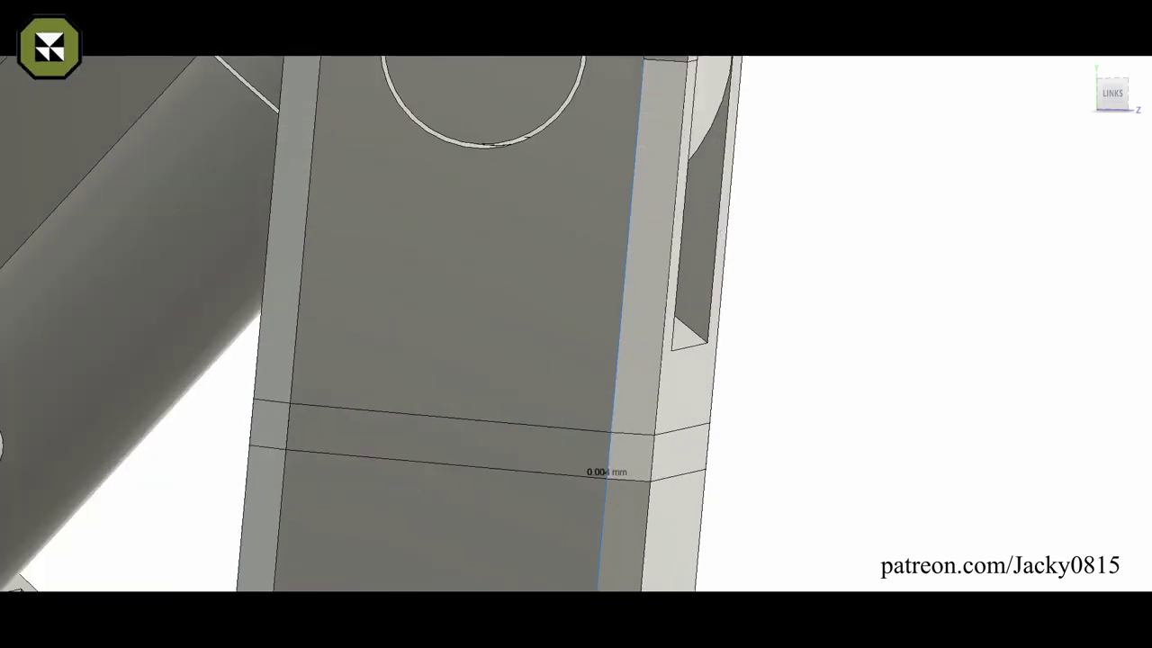
scroll(487, 82, "down", 3)
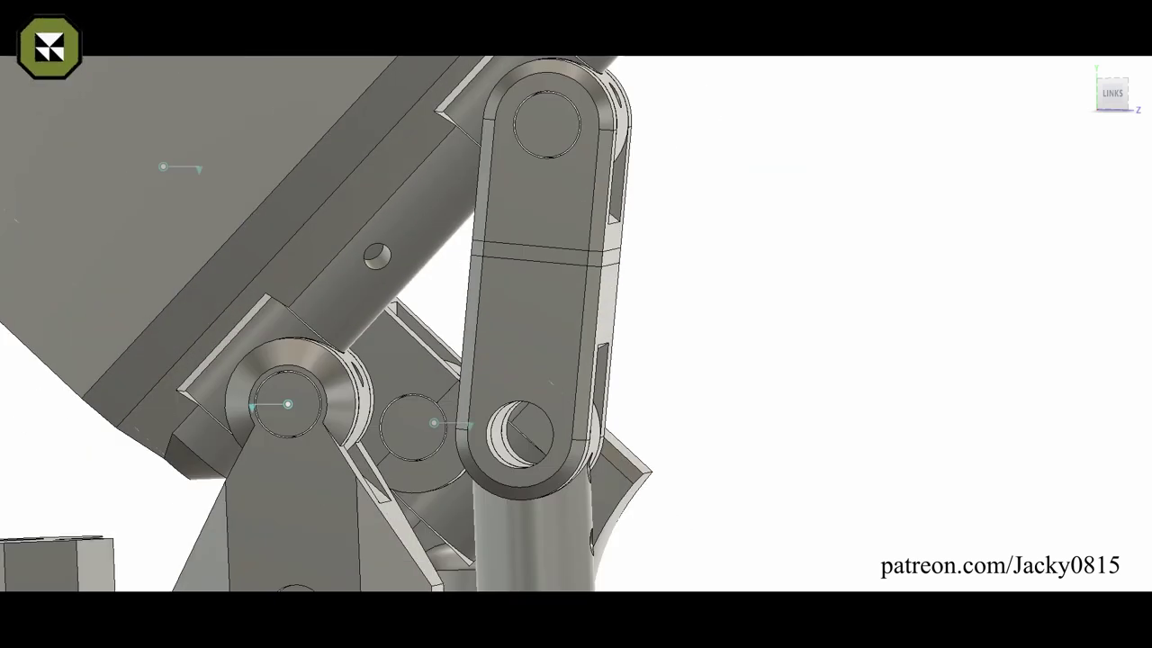
middle_click_drag(586, 266, 648, 270, "shift")
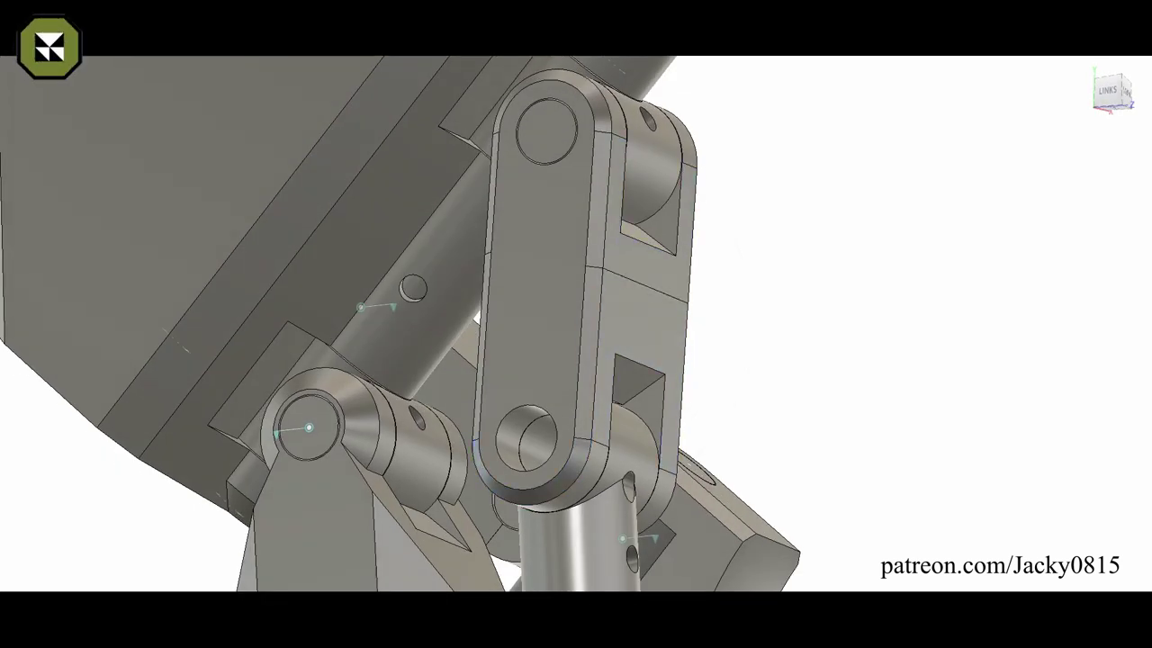
middle_click_drag(648, 269, 551, 341, "shift")
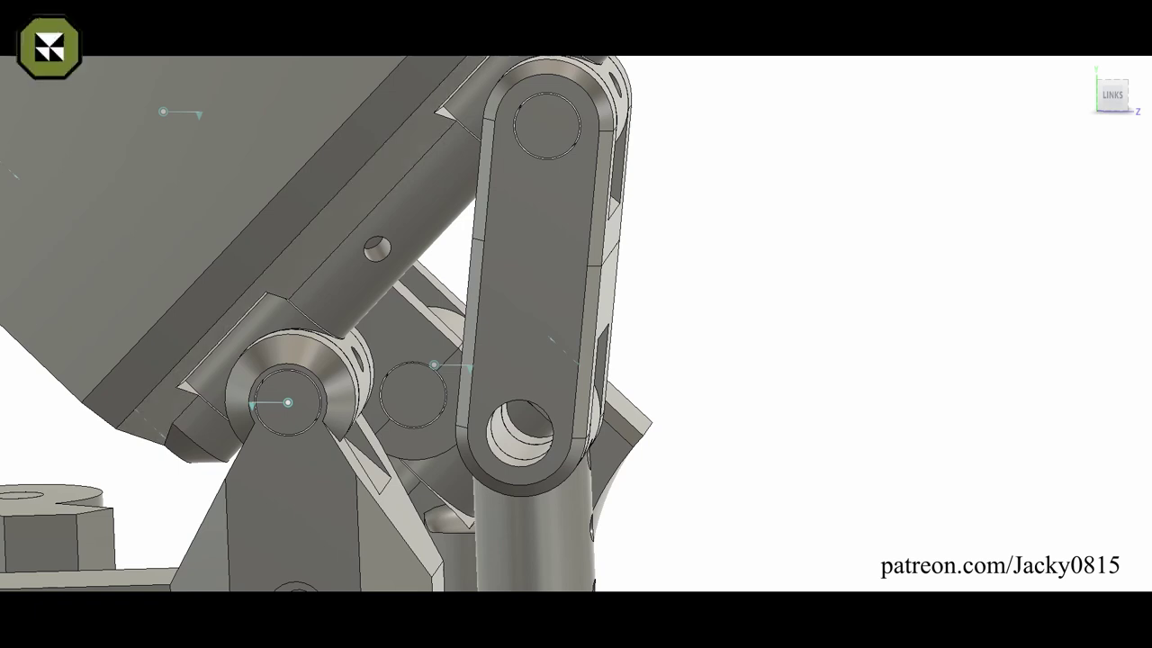
Step: Sketch on the link's flat face and extrude the link outline profile
left_click(550, 340)
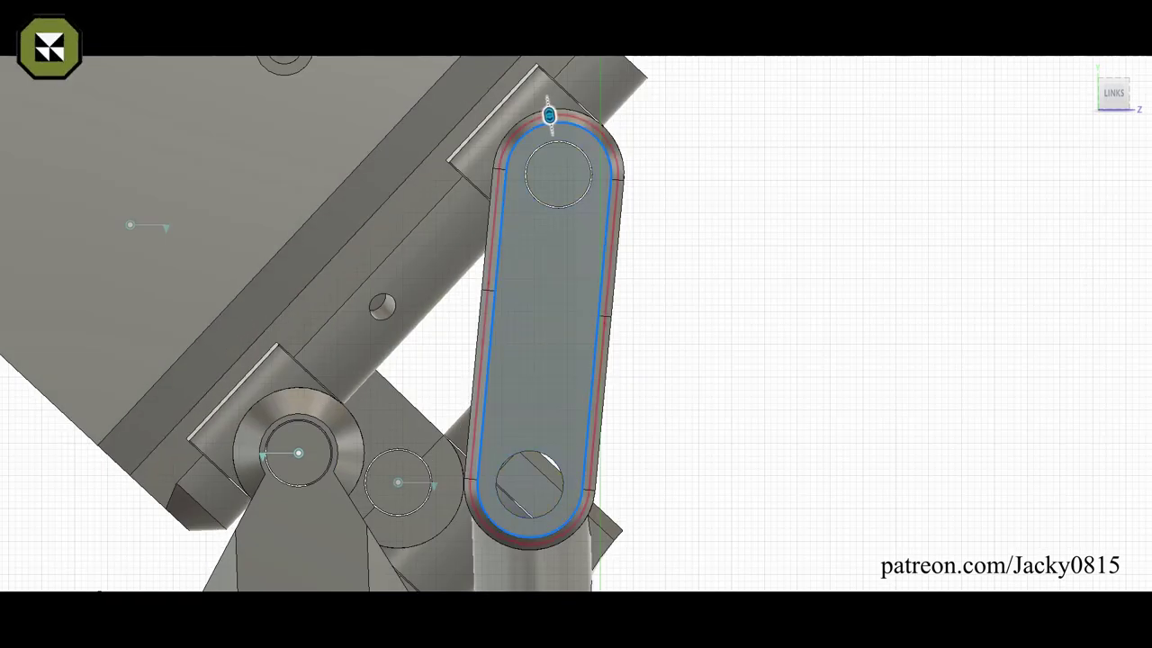
key("c")
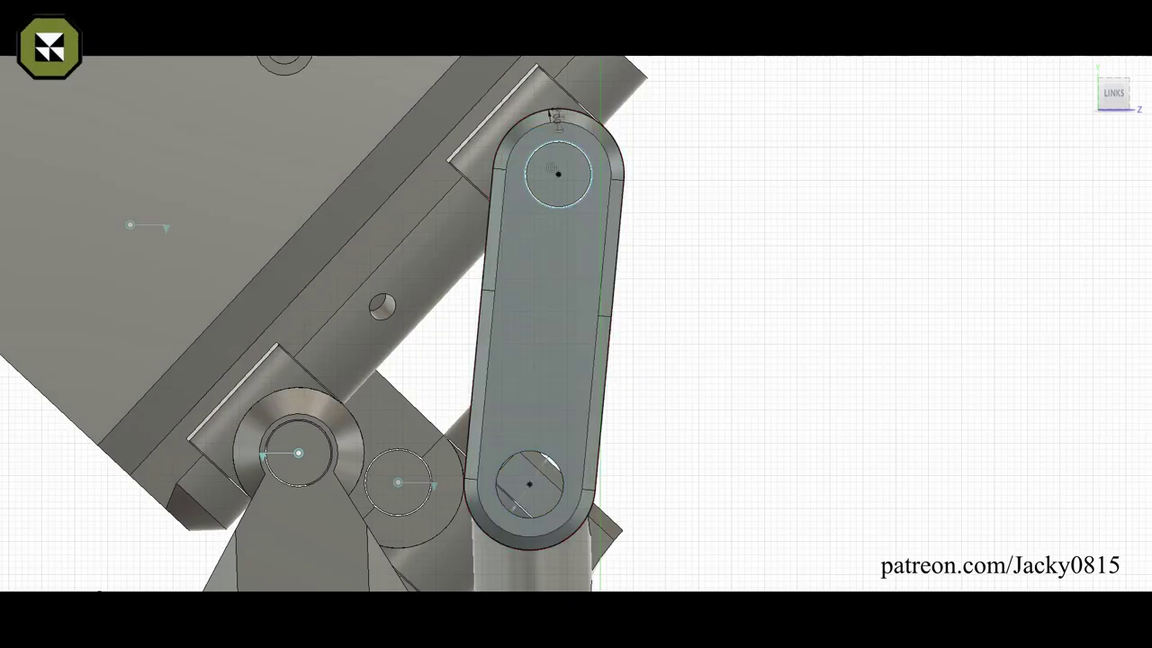
middle_click_drag(557, 115, 504, 180, "shift")
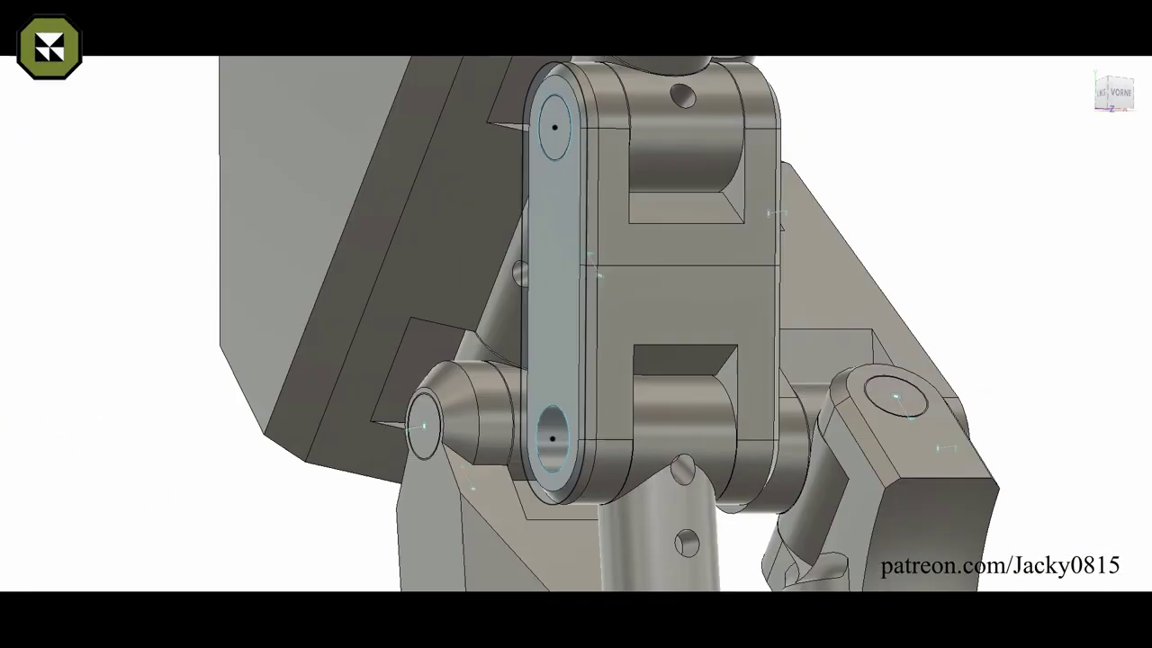
scroll(521, 232, "up", 2)
left_click(521, 232)
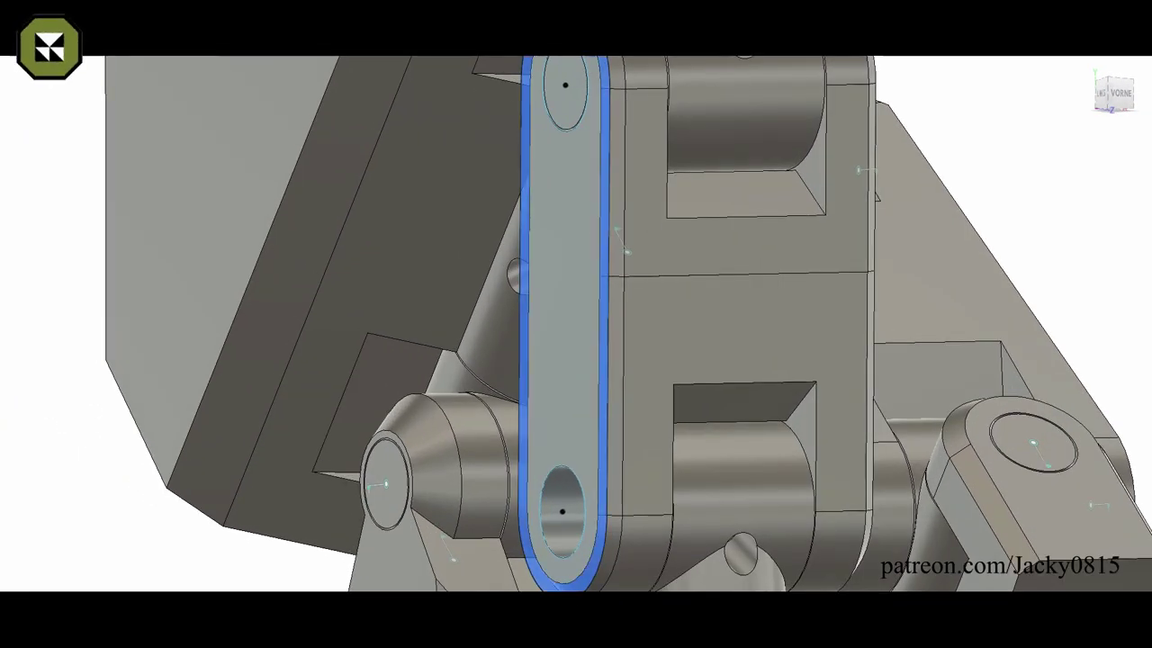
key("e")
middle_click_drag(841, 292, 707, 239, "shift")
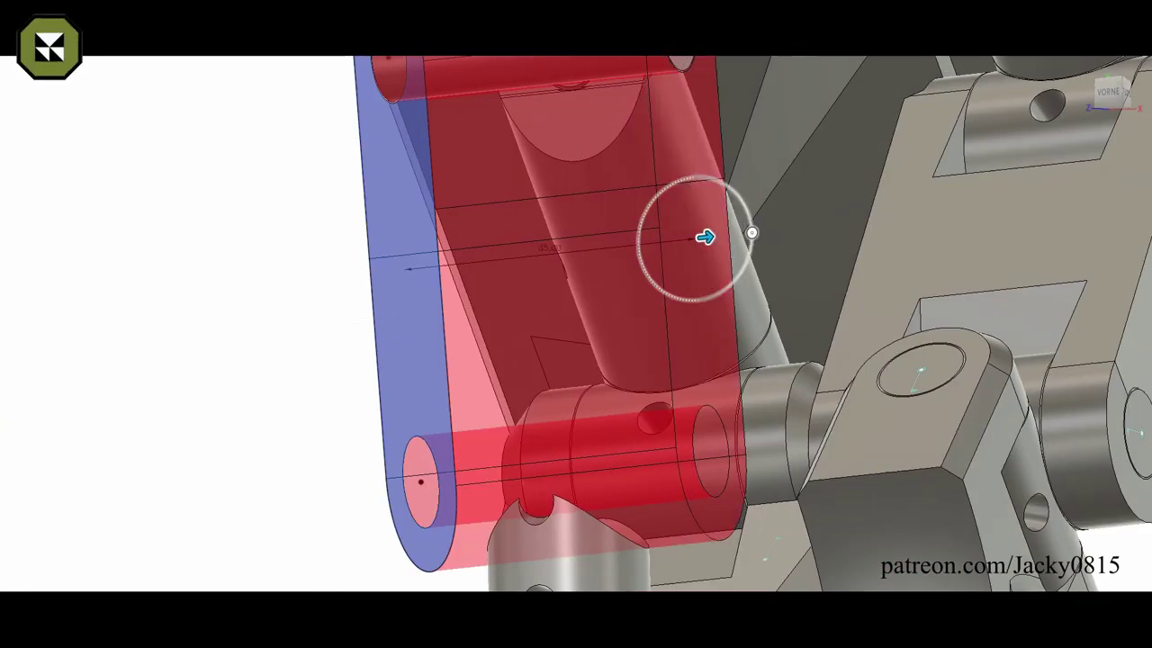
key("Return")
Step: Redraw the line from the lower circle and extrude the link profile 35 thick
left_click(521, 270)
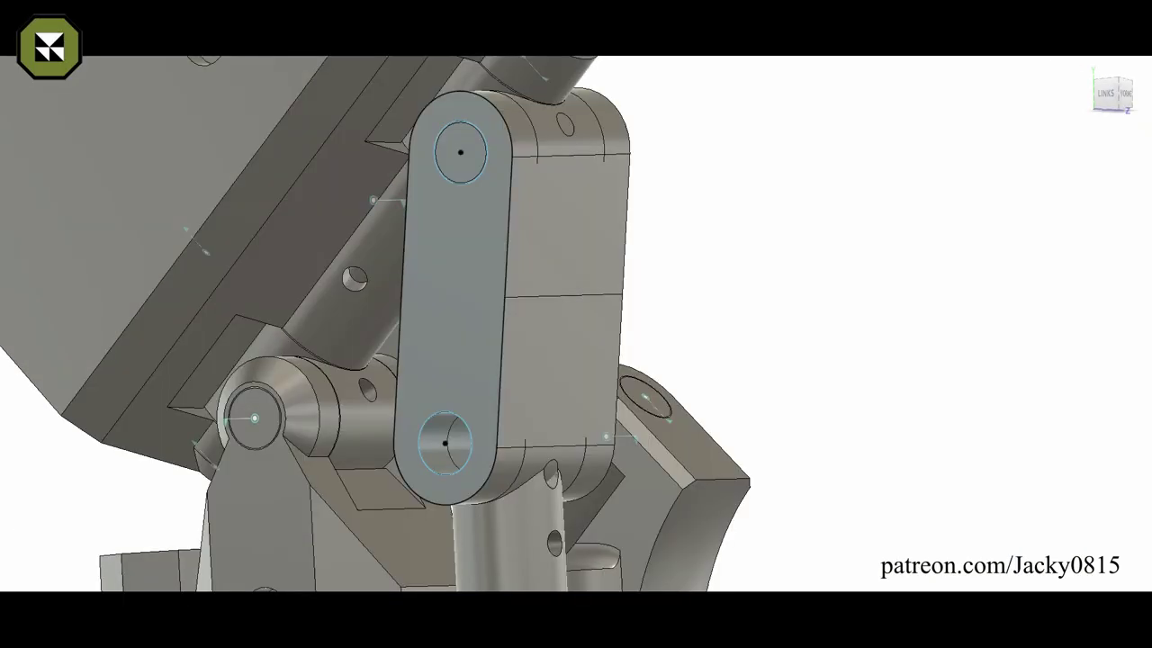
key("ctrl+z")
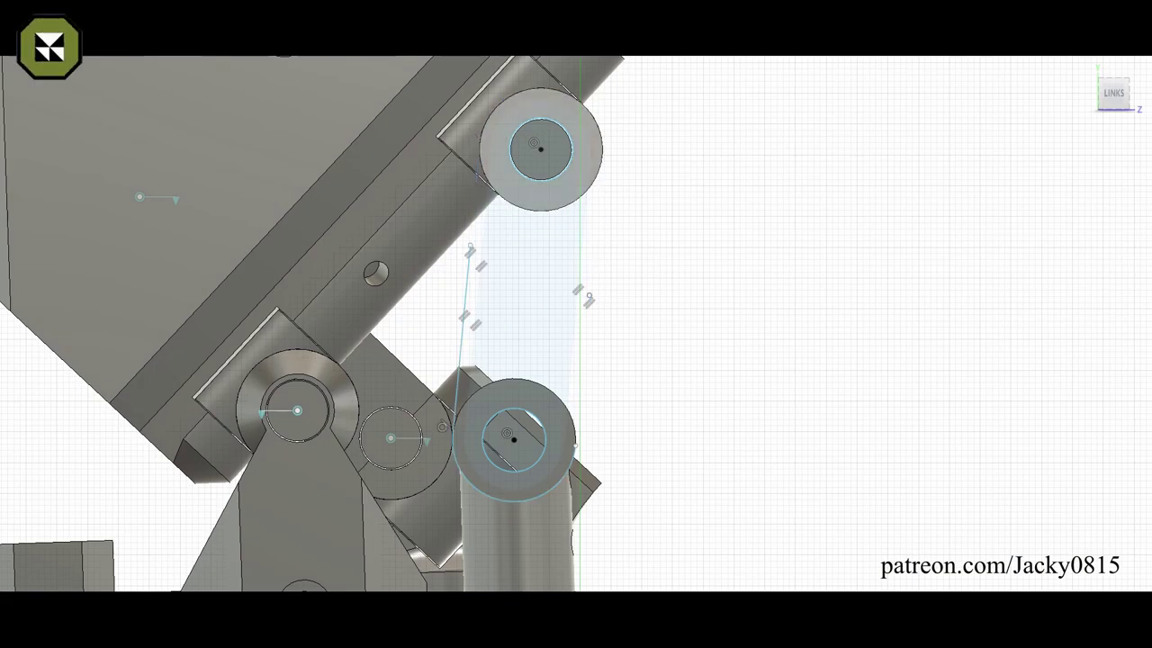
left_click(452, 432)
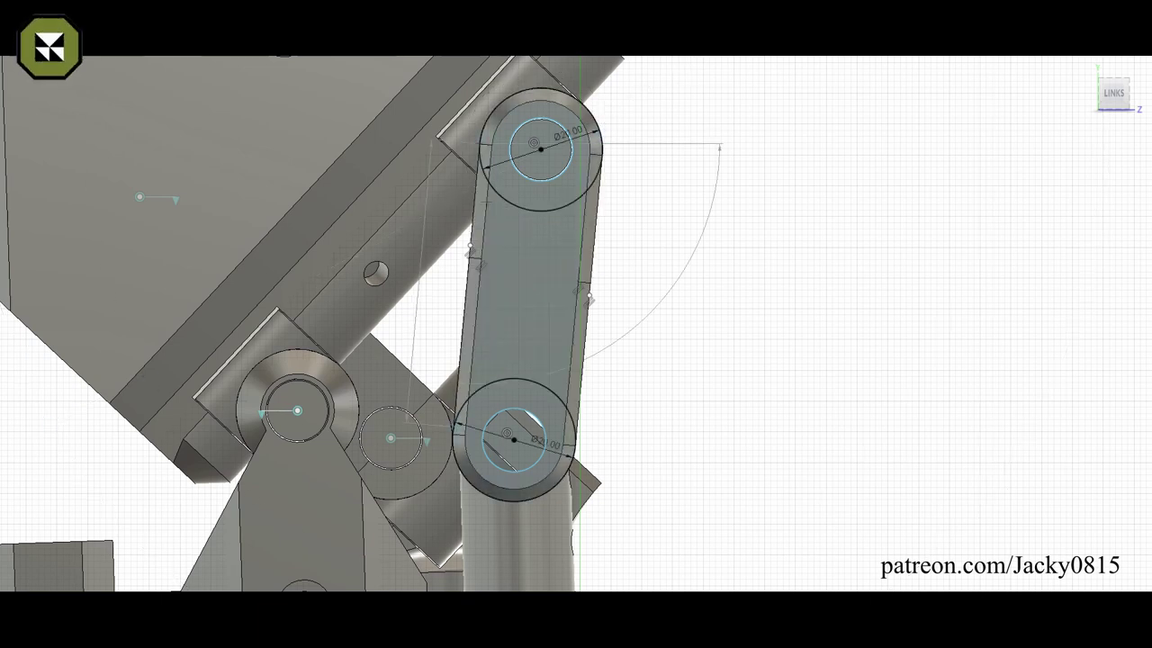
key("Escape")
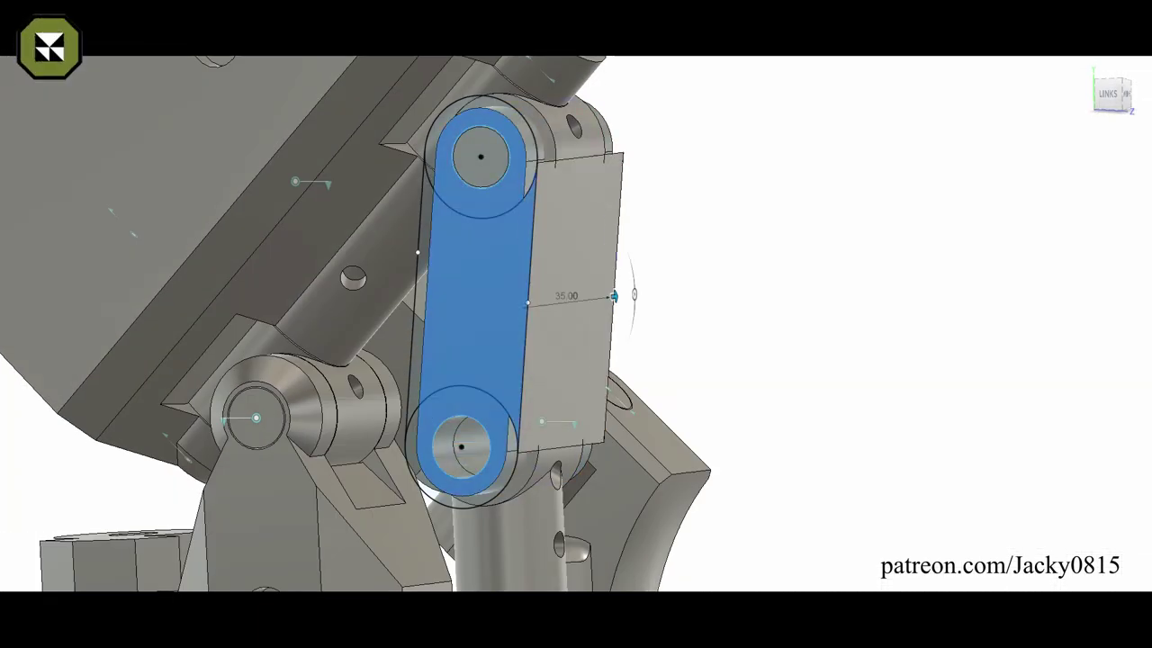
key("Return")
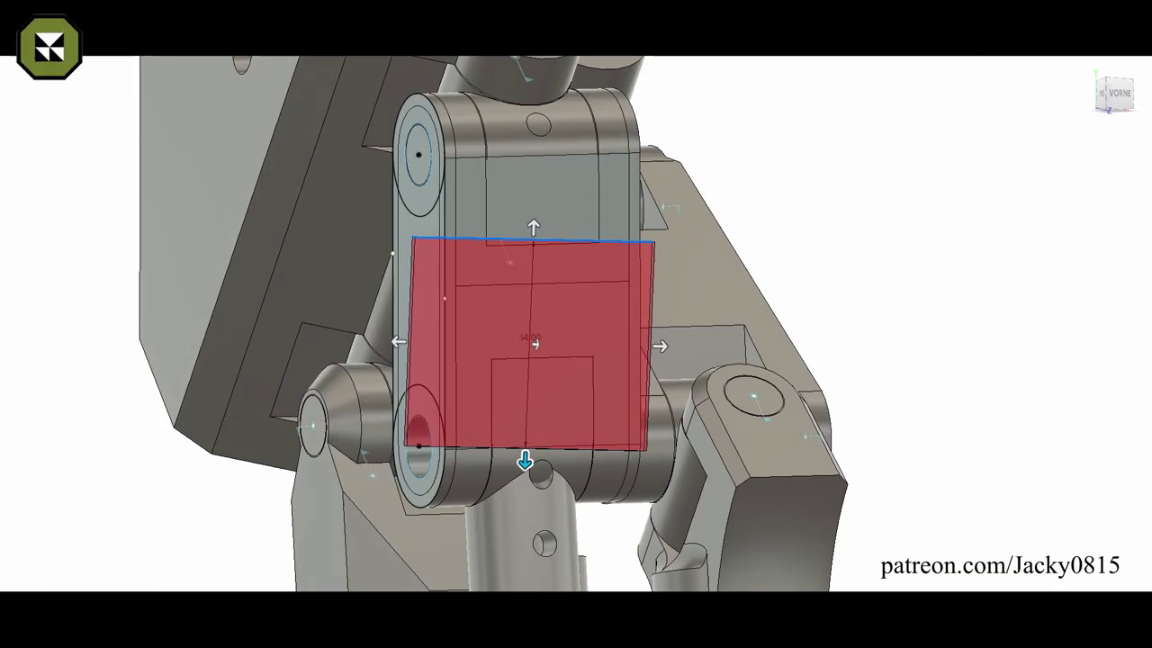
Step: Commit the slot cut into the link and press-pull the slot face 20 deeper
key("Return")
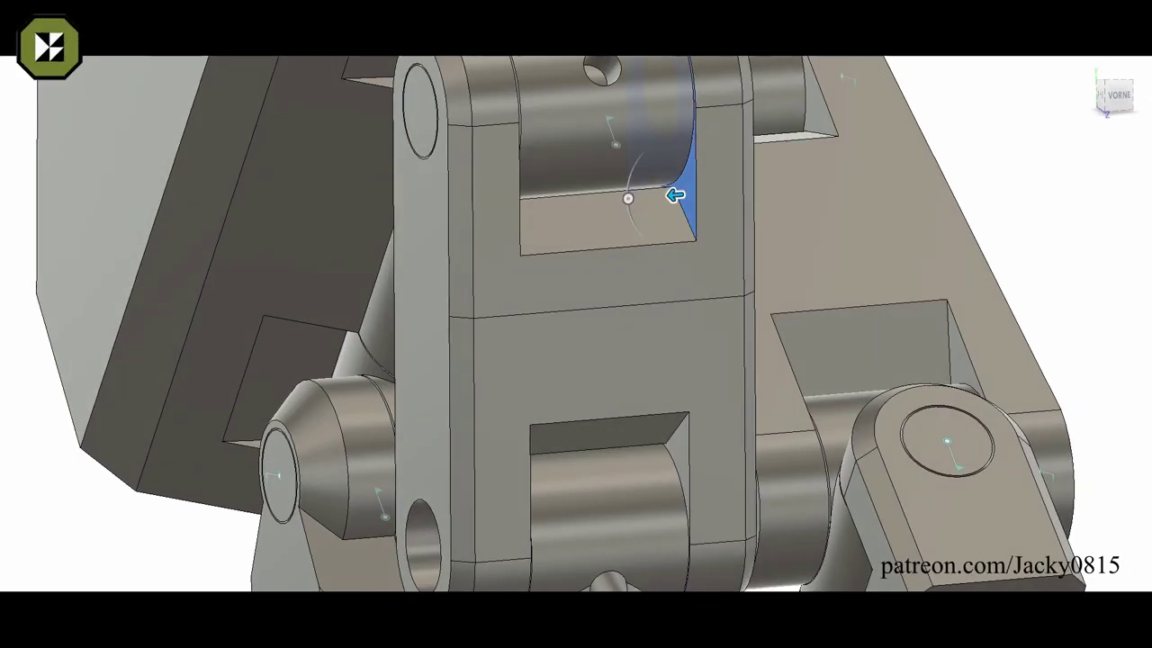
left_click_drag(675, 195, 499, 209)
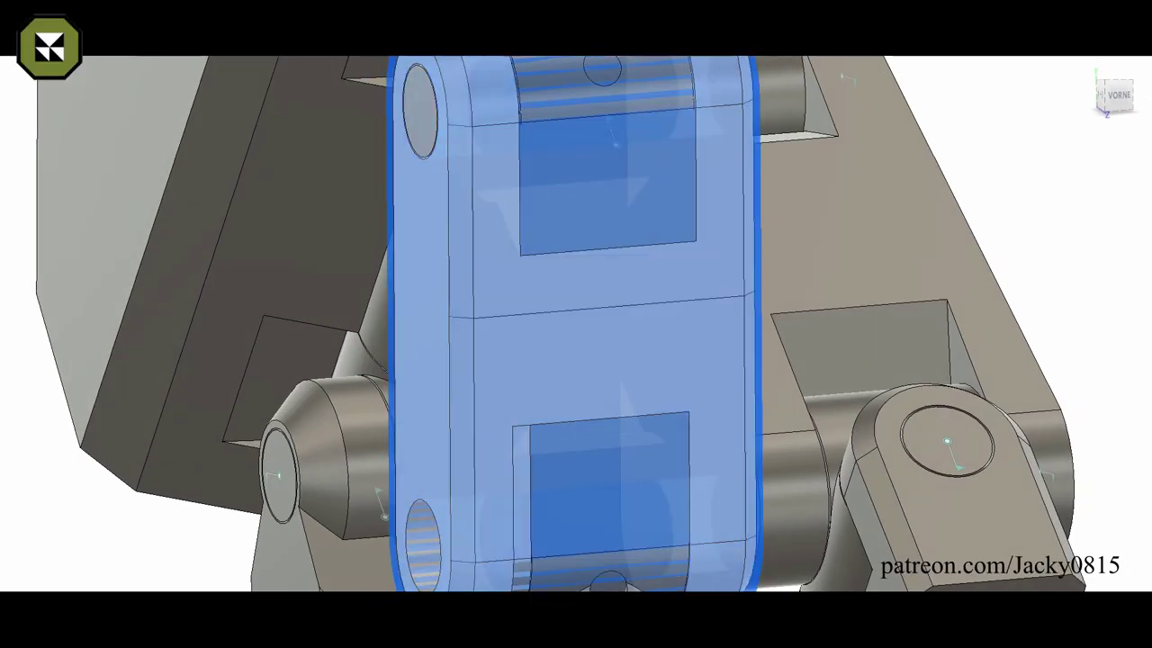
key("Return")
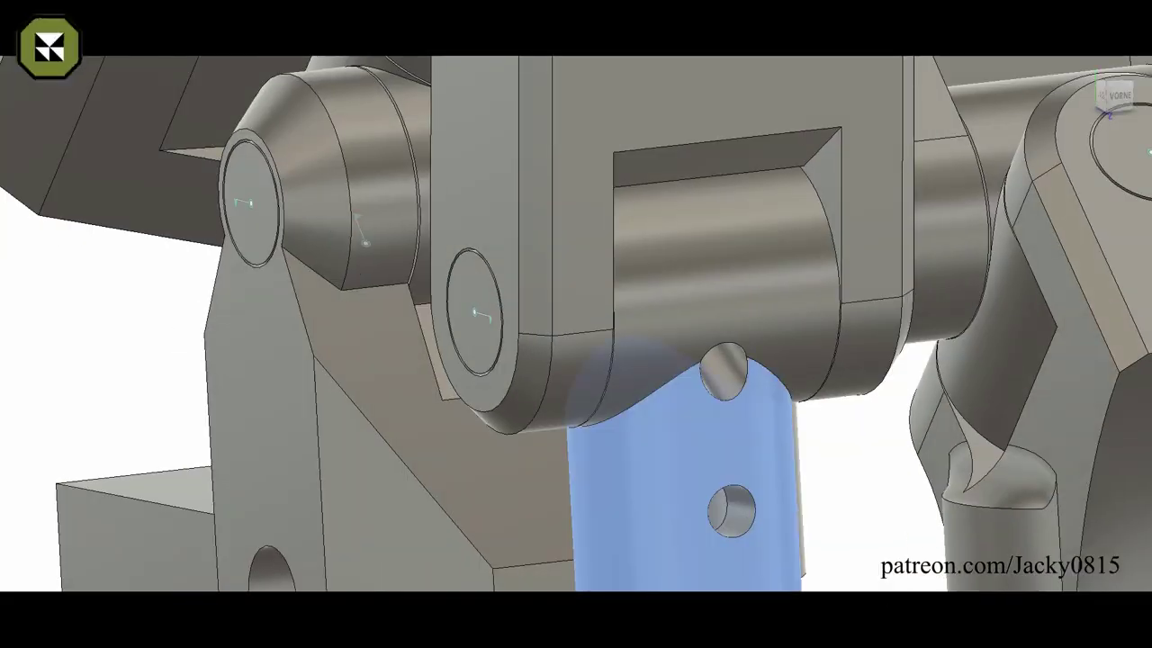
left_click(689, 423)
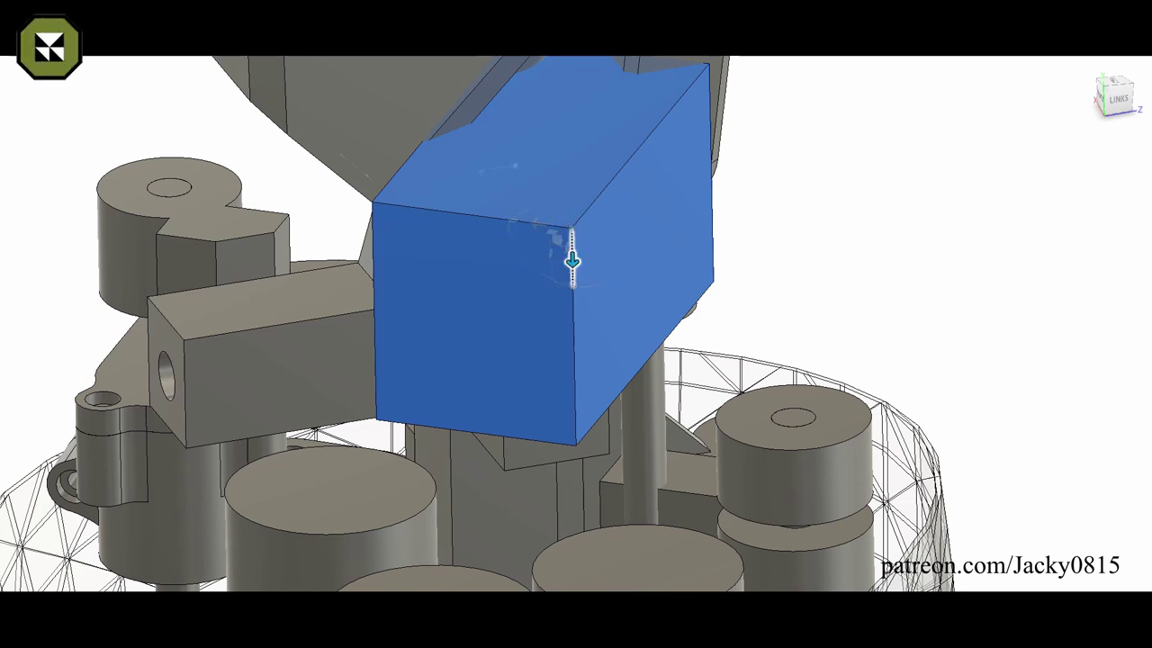
Step: Press-pull the block's face downward to lower its height
left_click_drag(572, 259, 572, 285)
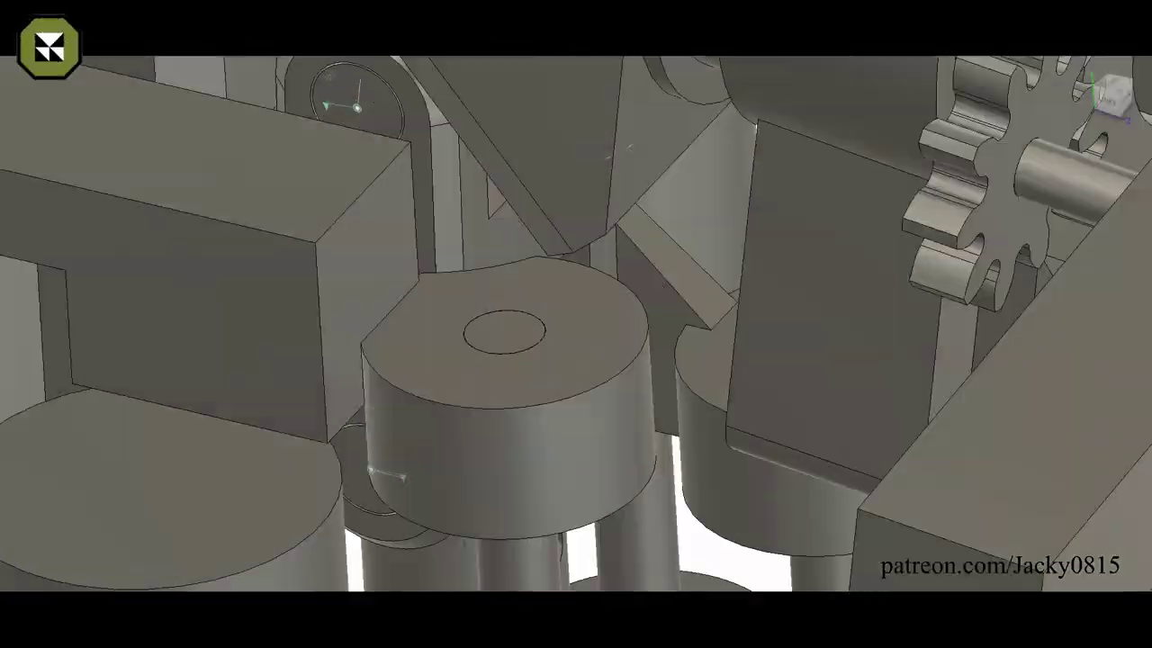
Step: Pick the notched cylinder face for the lug and orbit to inspect the new bored lug
left_click(643, 250)
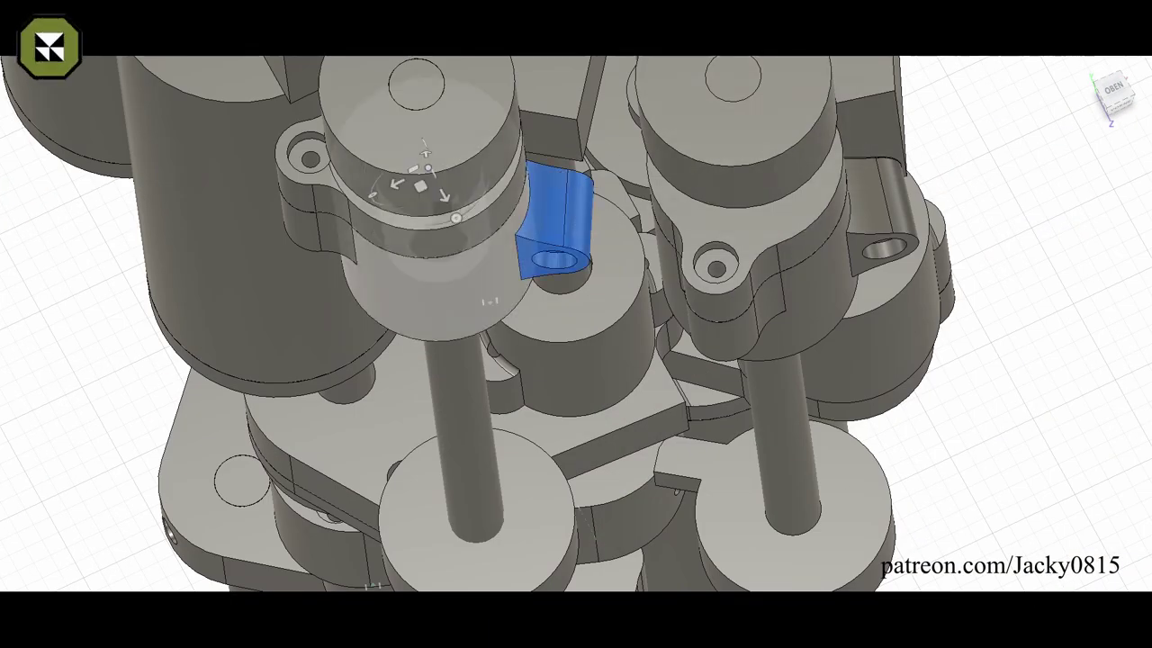
middle_click_drag(423, 167, 474, 468, "shift")
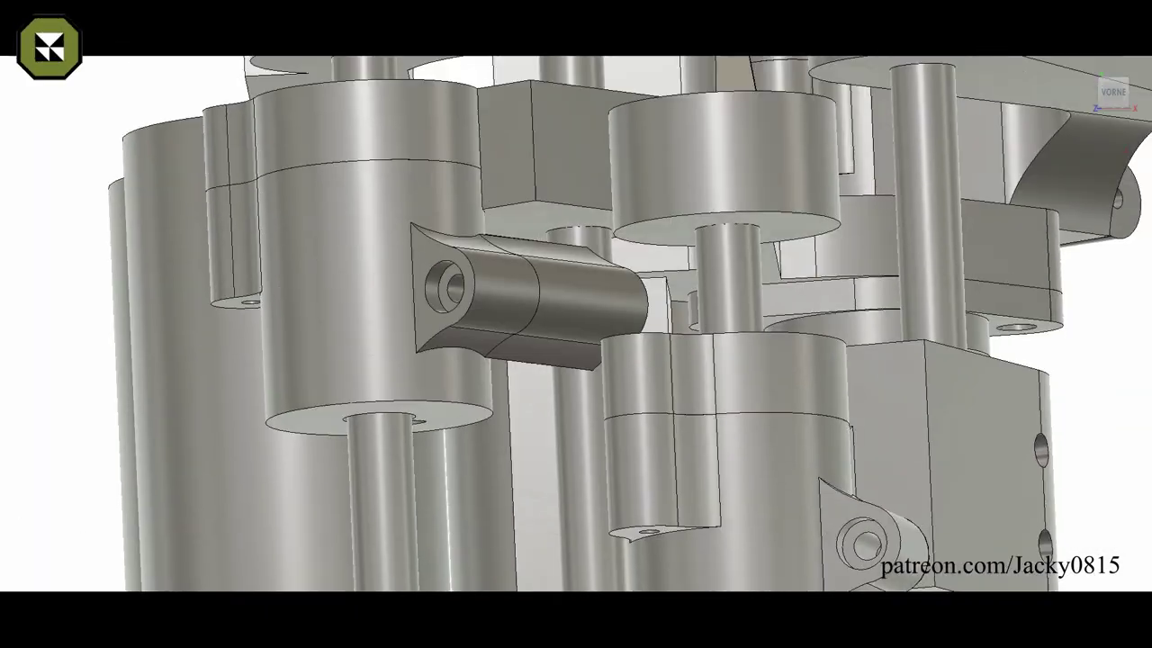
Step: Commit the lug extrusion
key("Return")
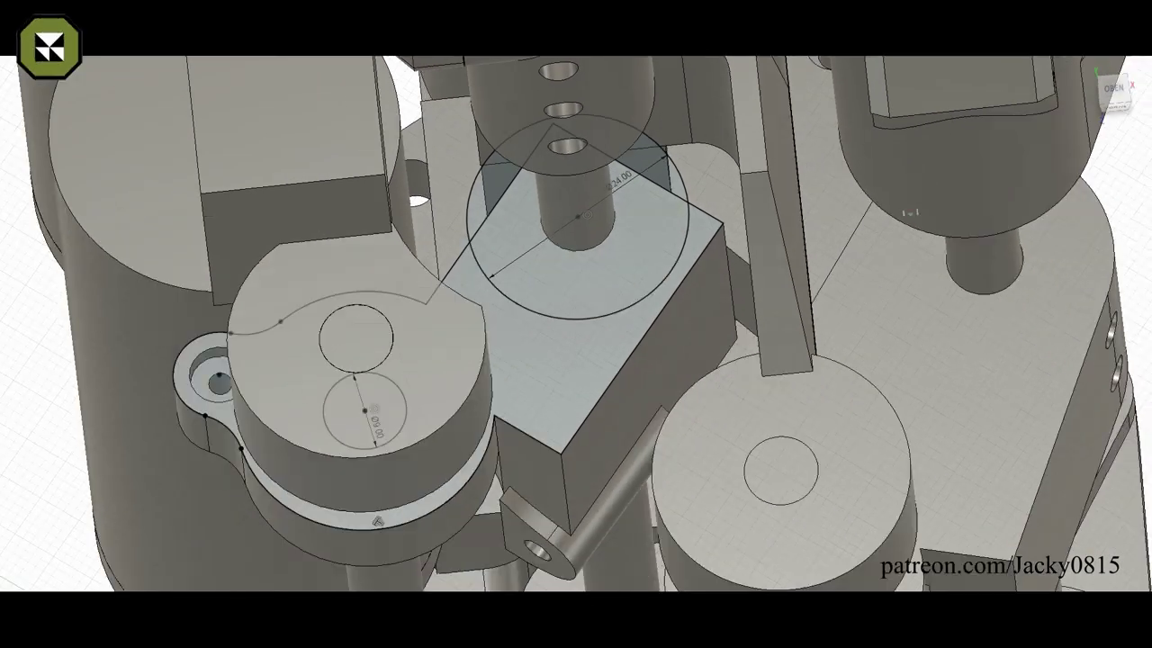
Step: Orbit around the connecting plate sketch and pick the hole profile to extrude with the plate
scroll(606, 234, "up", 5)
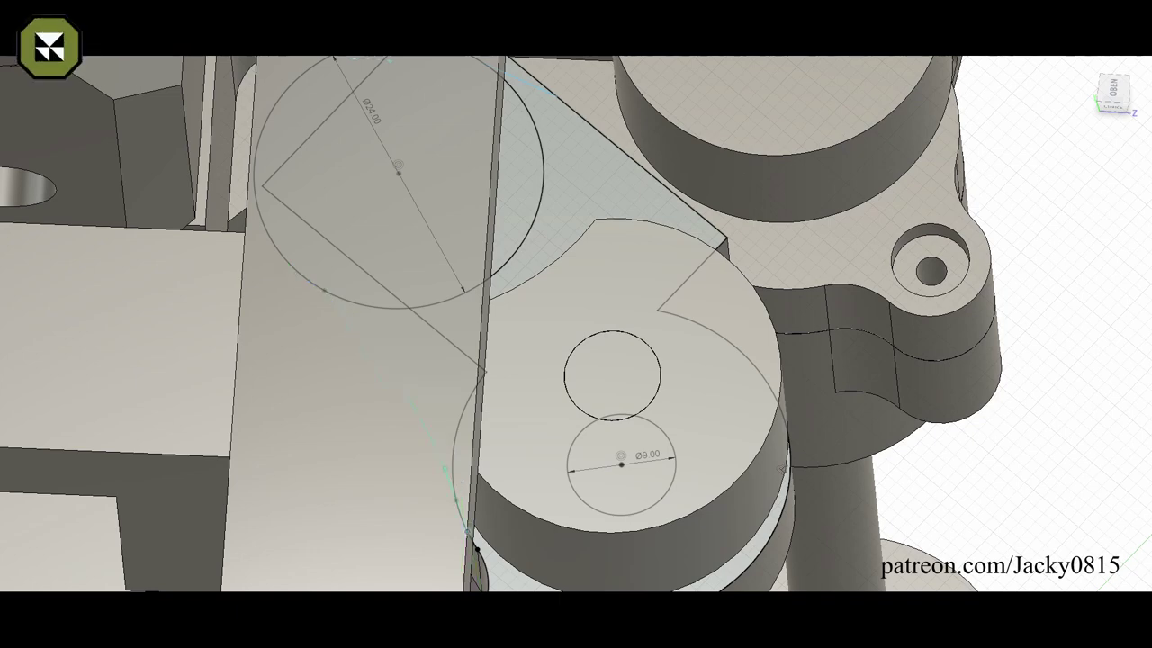
mouse_move(781, 468)
middle_mouse_down("shift")
mouse_move(371, 442)
mouse_move(404, 432)
mouse_move(424, 444)
middle_mouse_up("shift")
scroll(424, 445, "down", 2)
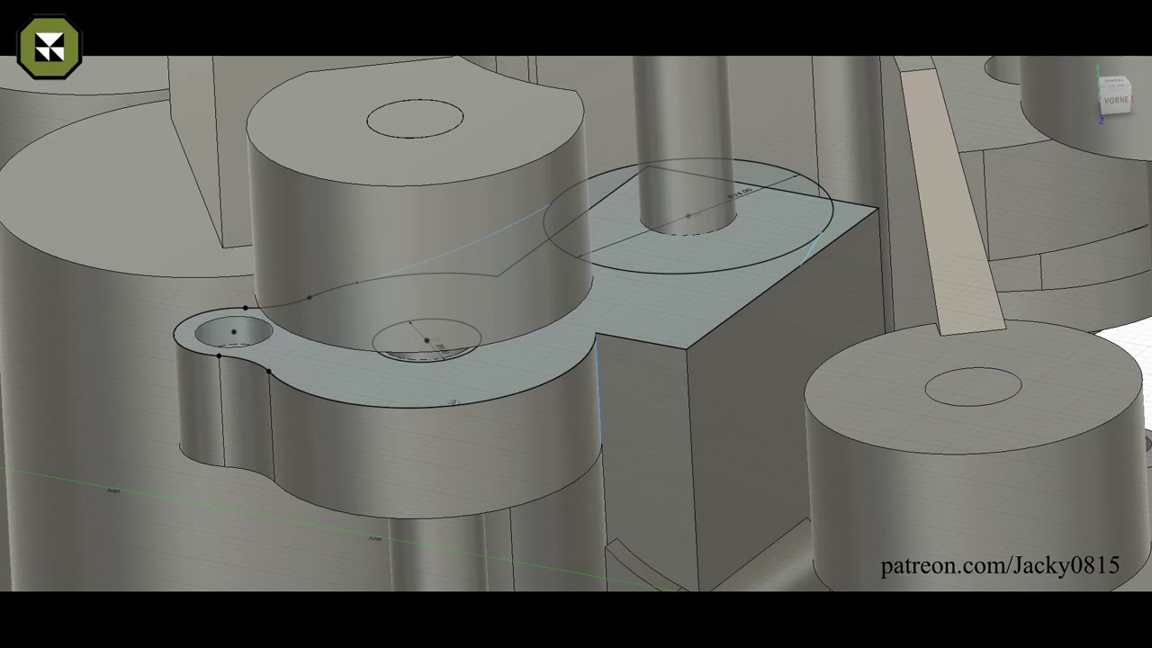
scroll(424, 445, "up", 5)
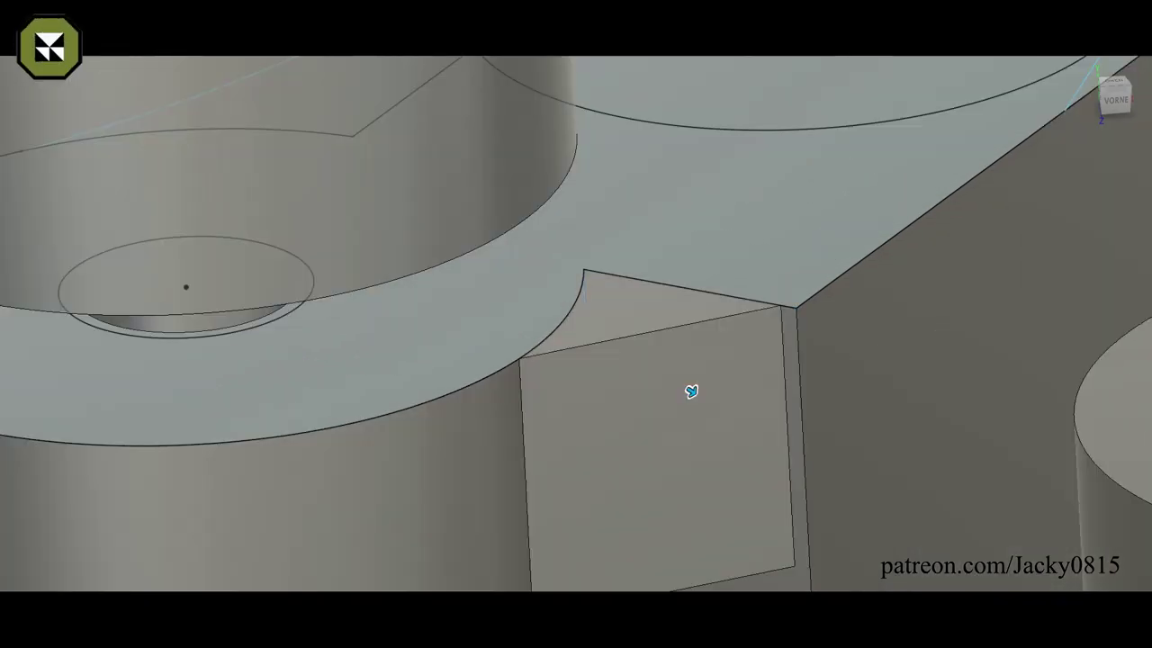
scroll(700, 396, "down", 5)
middle_click_drag(890, 306, 899, 270, "shift")
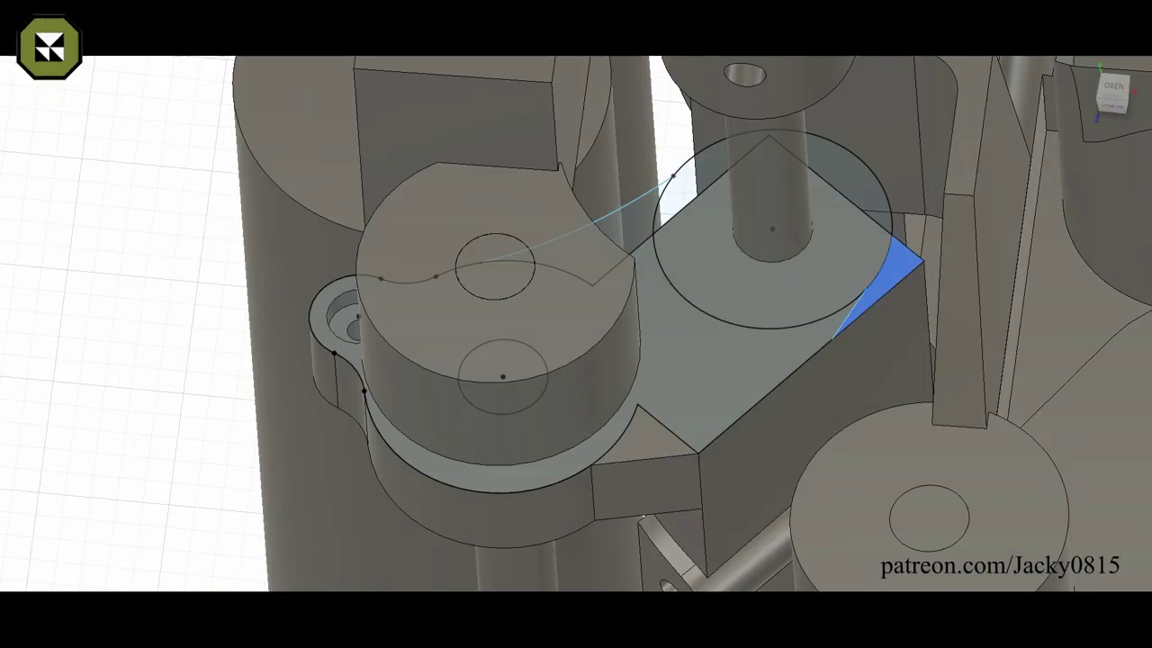
mouse_move(876, 427)
middle_mouse_down("shift")
mouse_move(584, 368)
mouse_move(481, 399)
mouse_move(404, 360)
middle_mouse_up("shift")
scroll(378, 369, "up", 3)
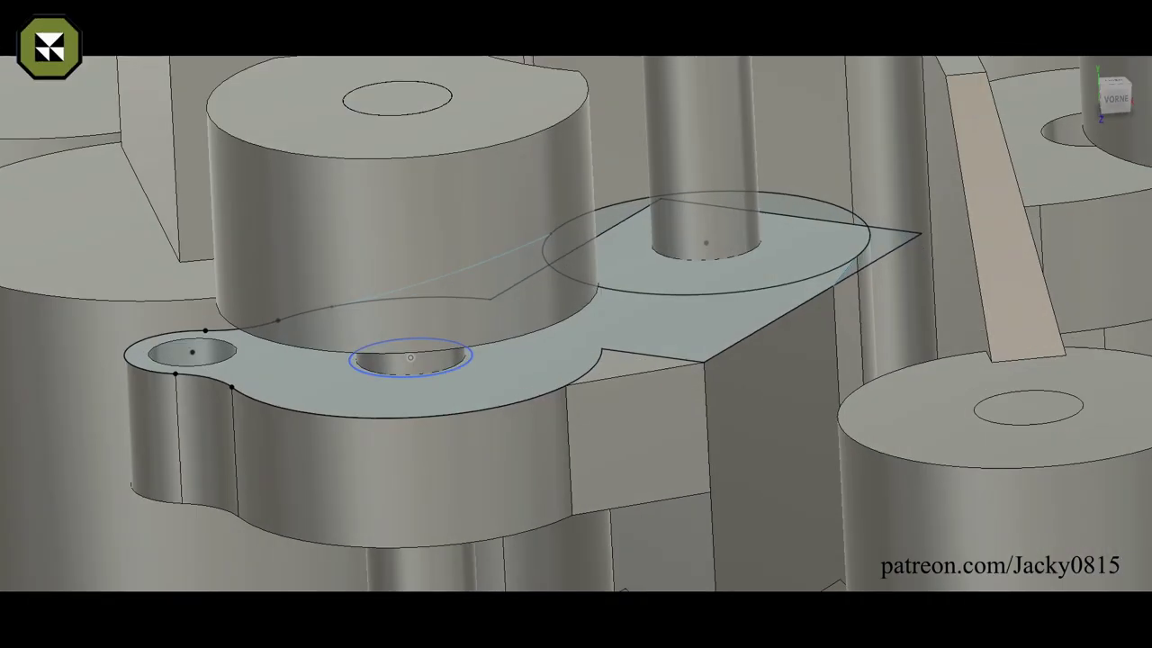
scroll(323, 374, "up", 2)
left_click(323, 373)
scroll(323, 373, "down", 3)
mouse_move(360, 414)
middle_mouse_down("shift")
mouse_move(401, 268)
mouse_move(468, 377)
middle_mouse_up("shift")
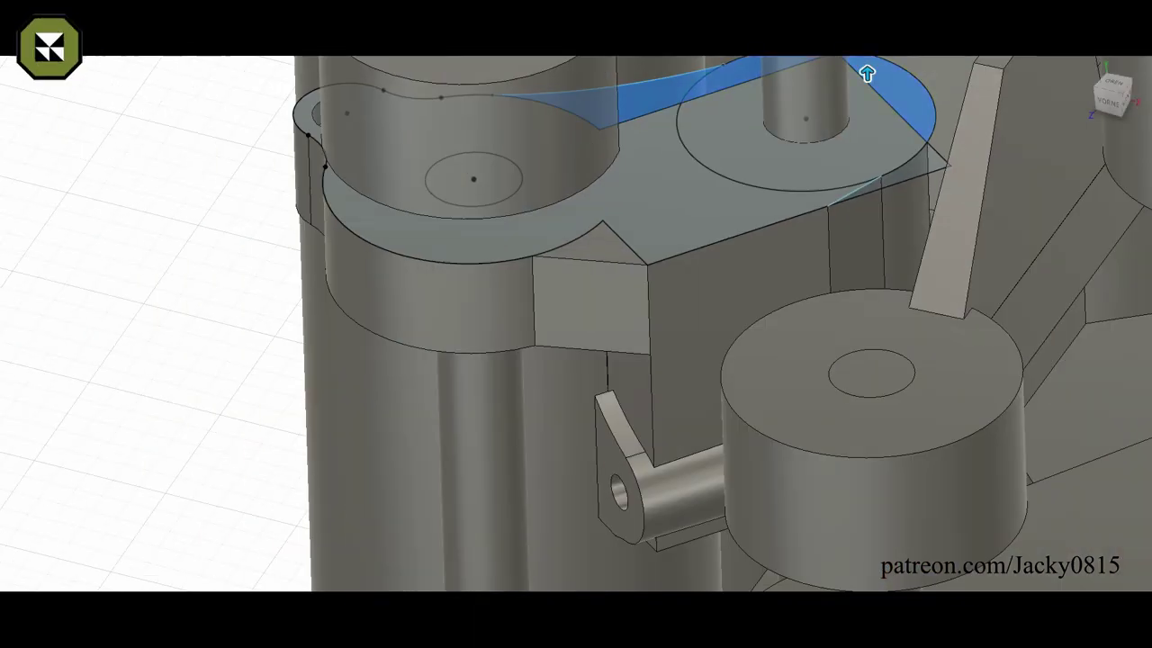
mouse_move(866, 74)
middle_mouse_down("shift")
mouse_move(741, 352)
mouse_move(318, 349)
mouse_move(375, 525)
middle_mouse_up("shift")
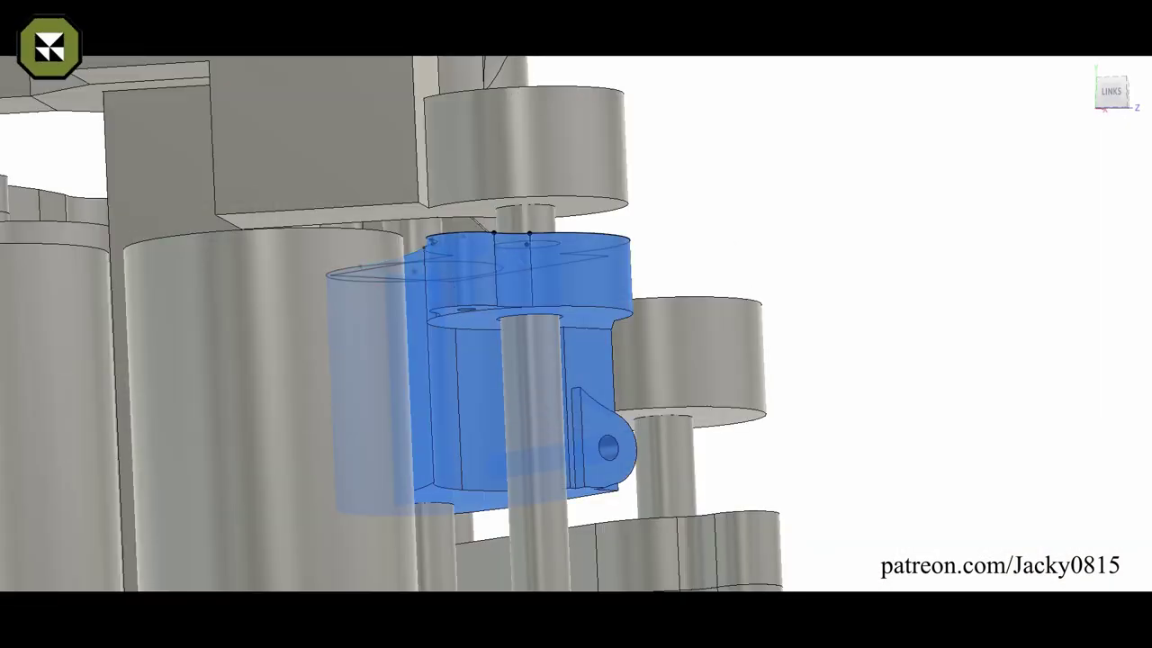
mouse_move(395, 481)
middle_mouse_down("shift")
mouse_move(609, 450)
mouse_move(702, 530)
middle_mouse_up("shift")
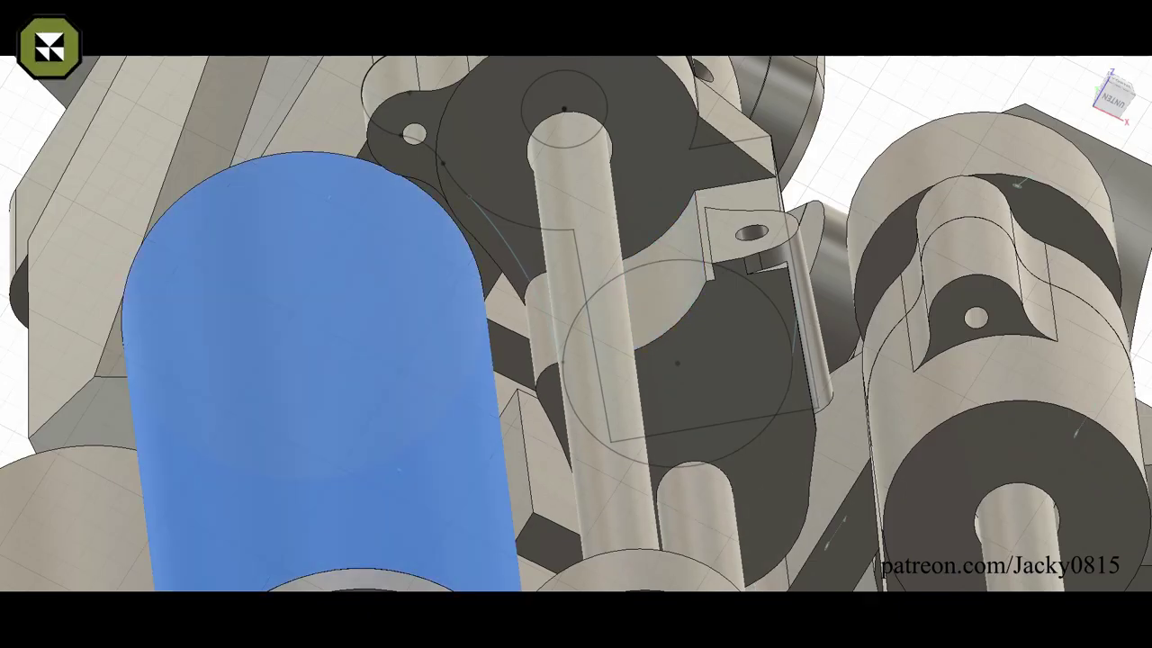
middle_click_drag(576, 360, 630, 378, "shift")
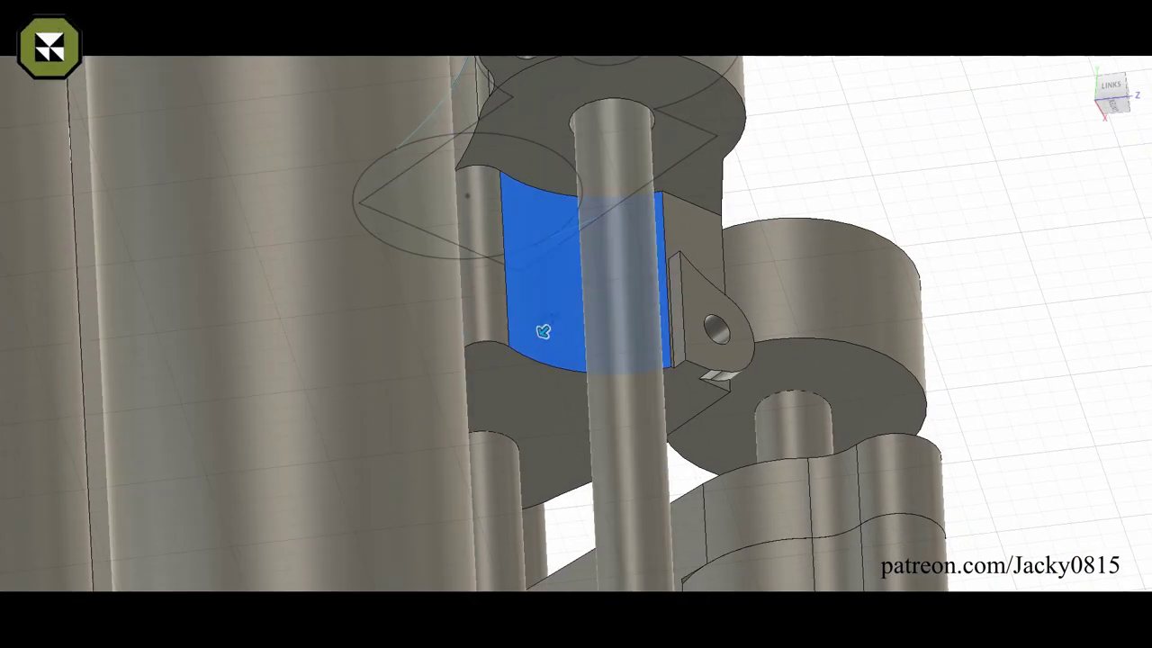
middle_click_drag(542, 332, 576, 342, "shift")
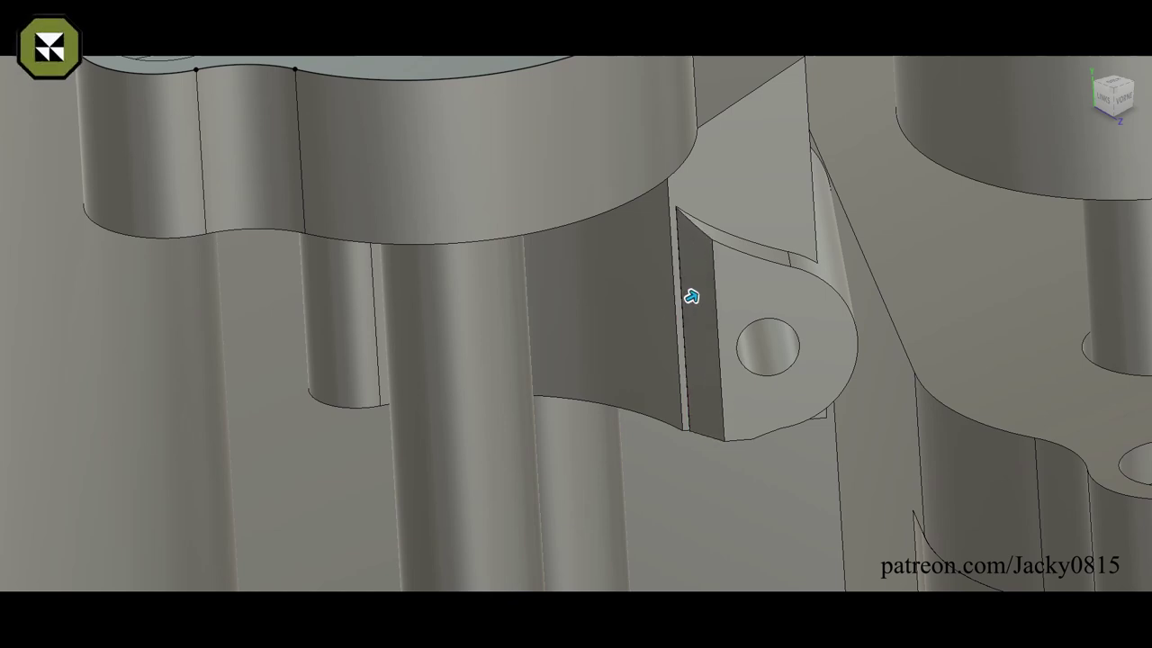
middle_click_drag(691, 297, 738, 323, "shift")
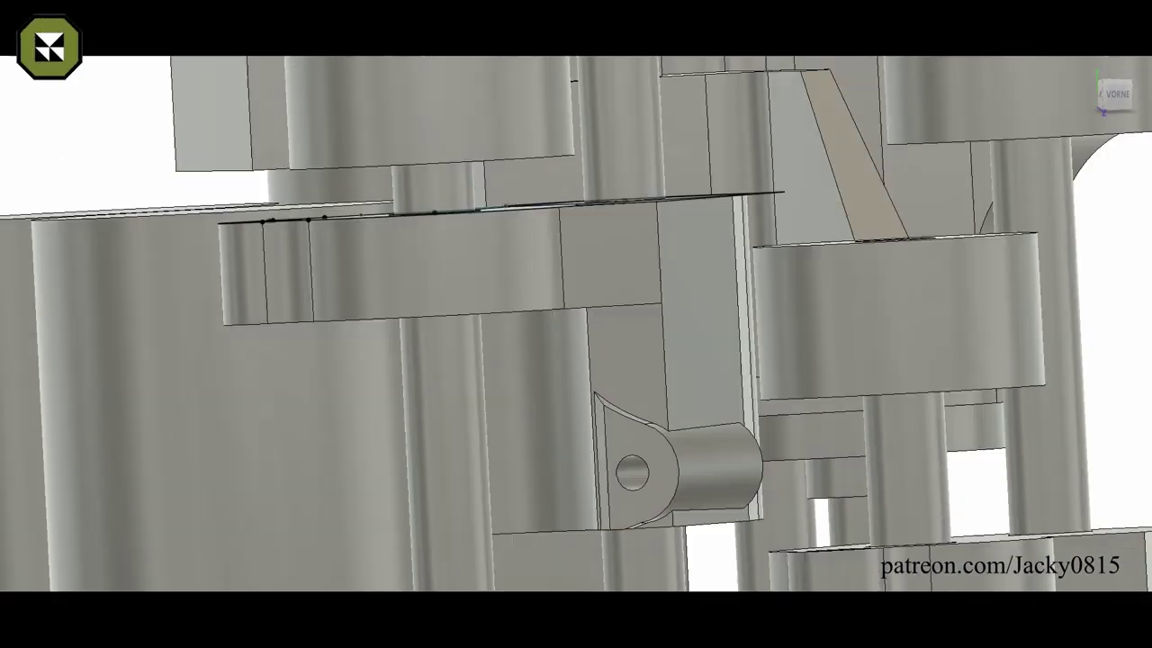
middle_click_drag(668, 465, 701, 493, "shift")
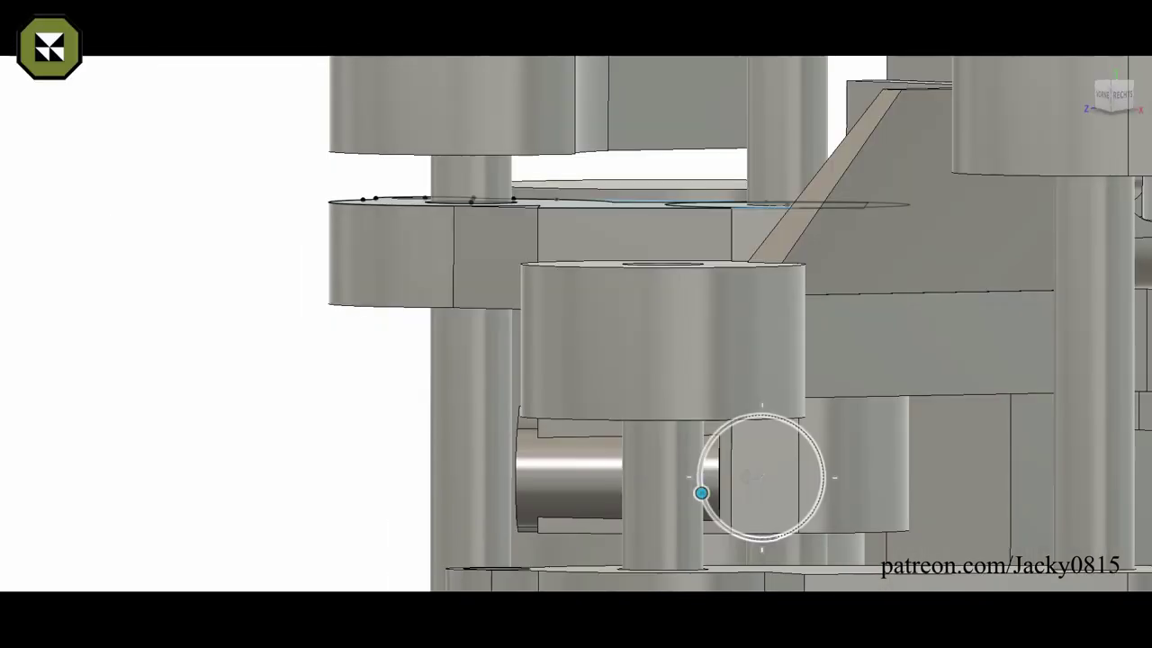
middle_click_drag(576, 324, 630, 342, "shift")
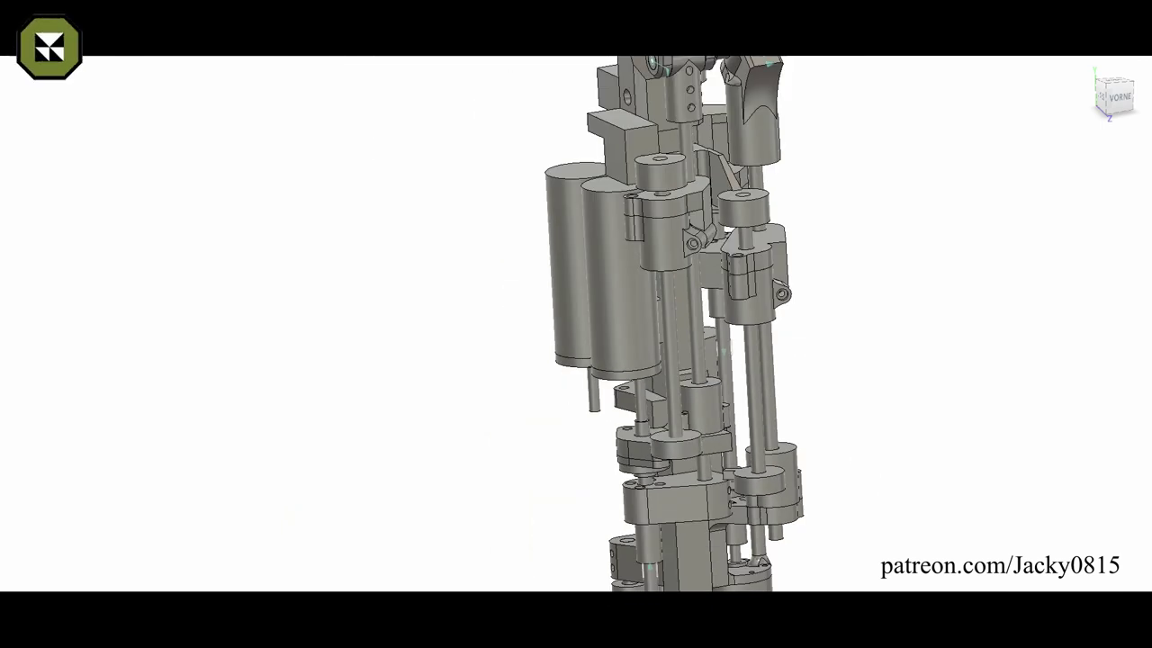
mouse_move(657, 558)
middle_mouse_down("shift")
mouse_move(546, 586)
mouse_move(565, 430)
middle_mouse_up("shift")
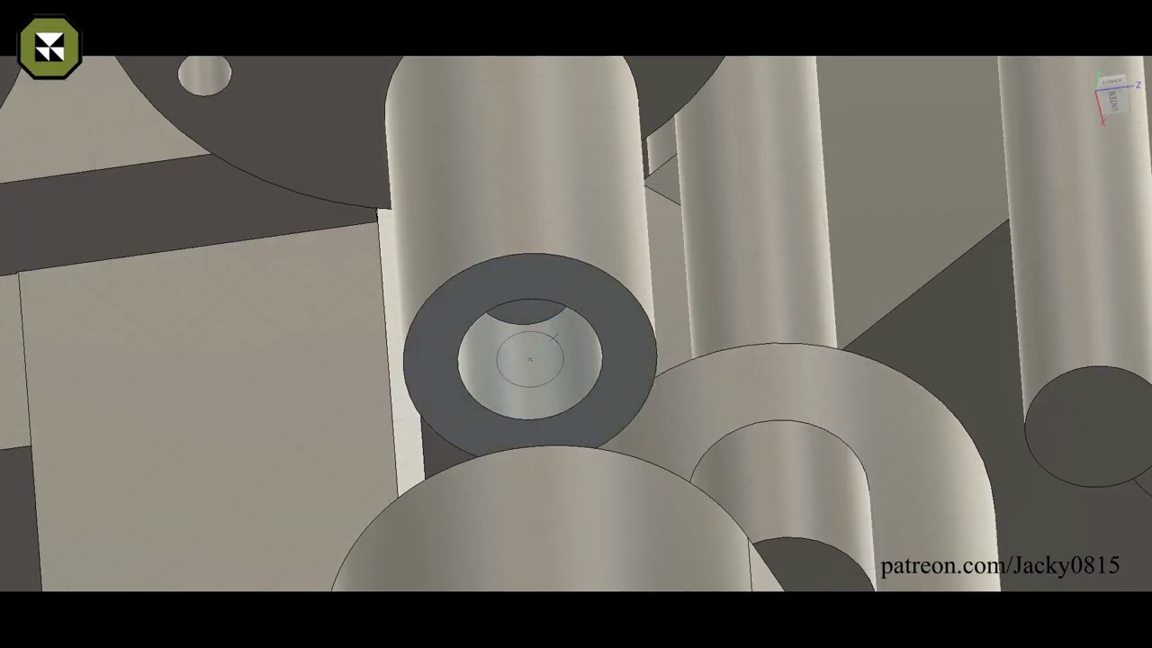
scroll(471, 396, "up", 3)
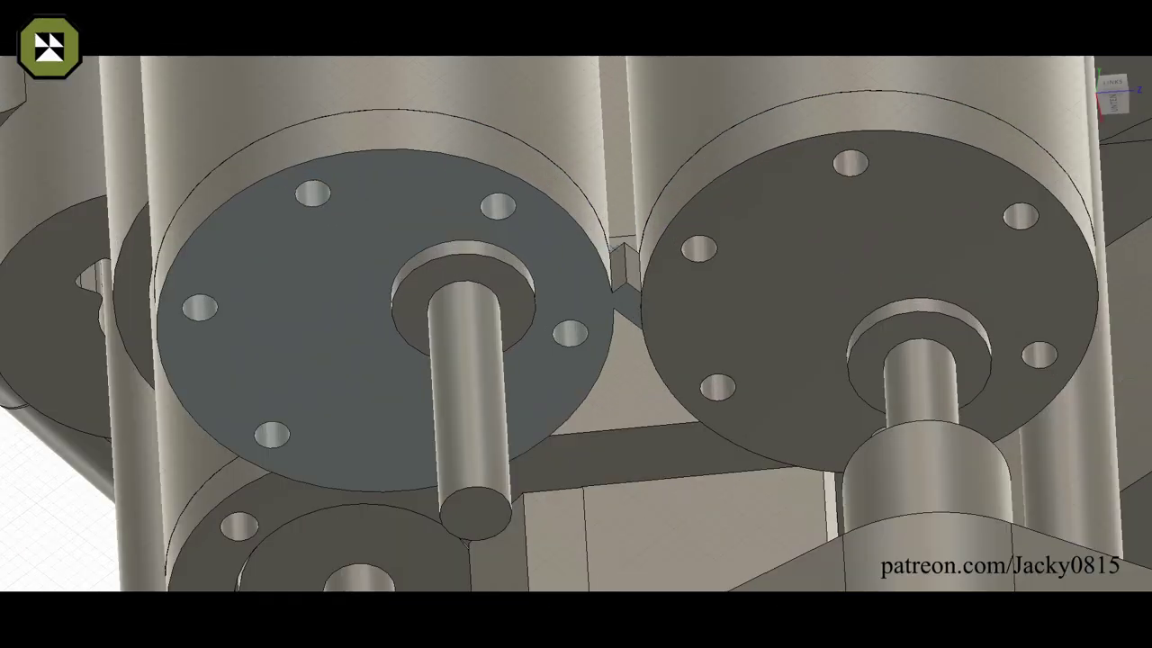
Step: Press-pull the left motor flange face 2 mm downward
left_click(566, 276)
left_click_drag(566, 276, 567, 291)
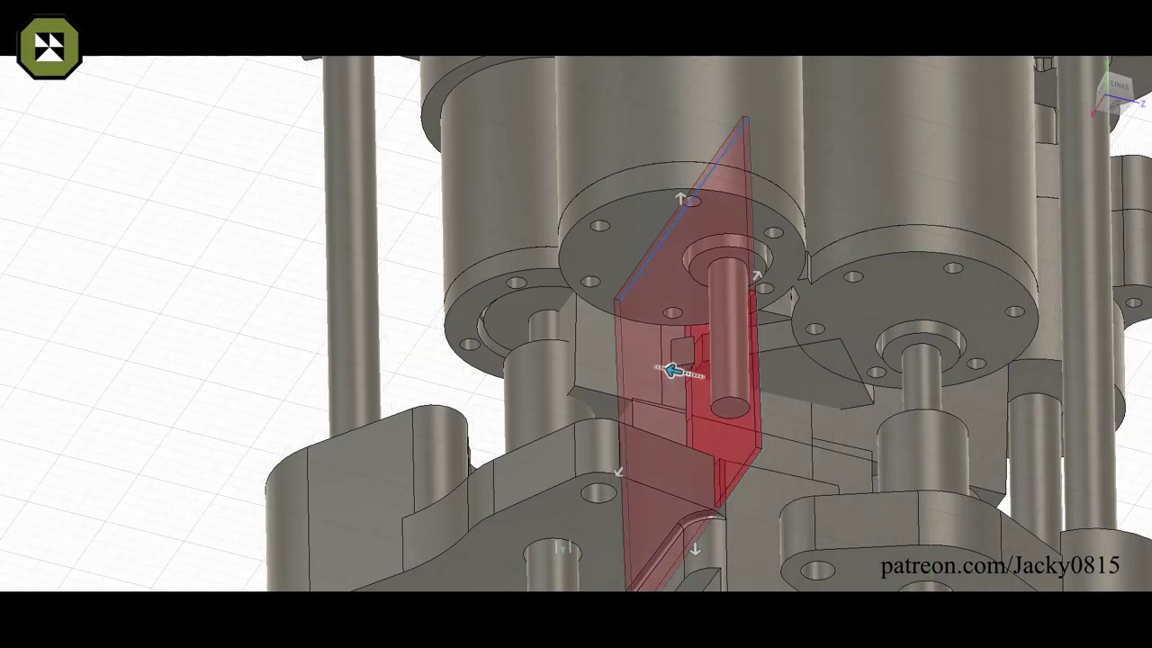
Step: Offset the construction plane 9.00 mm from the face near the motors
left_click_drag(673, 376, 626, 360)
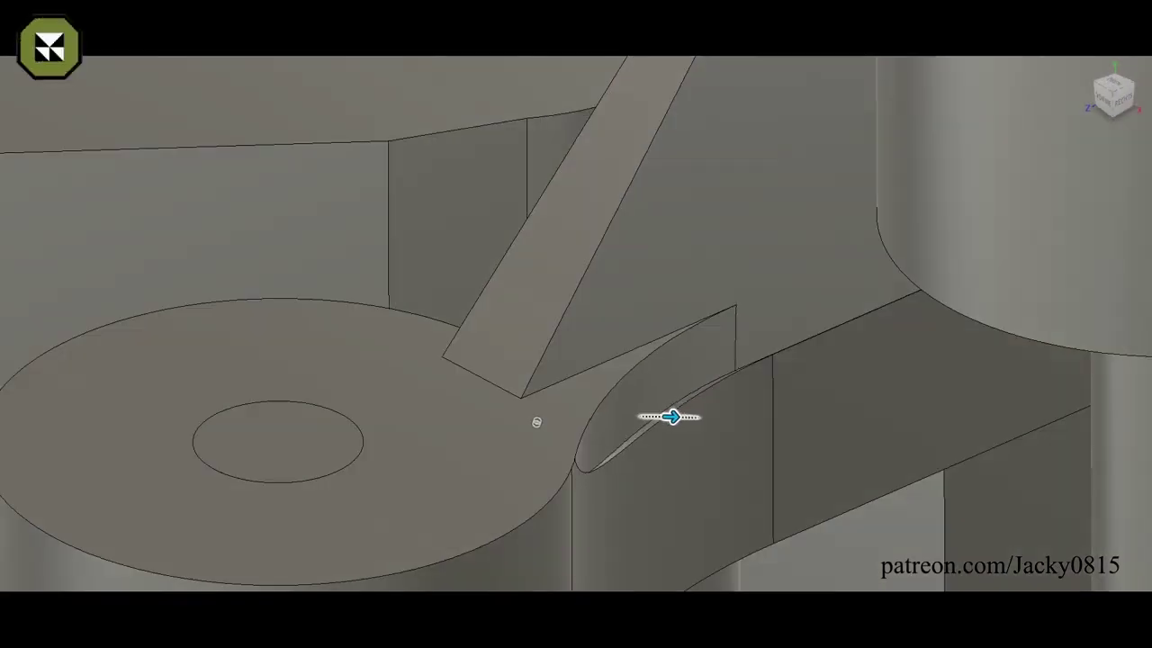
Step: Select the curved edge where the circular lug meets the slanted block for filleting
left_click(679, 417)
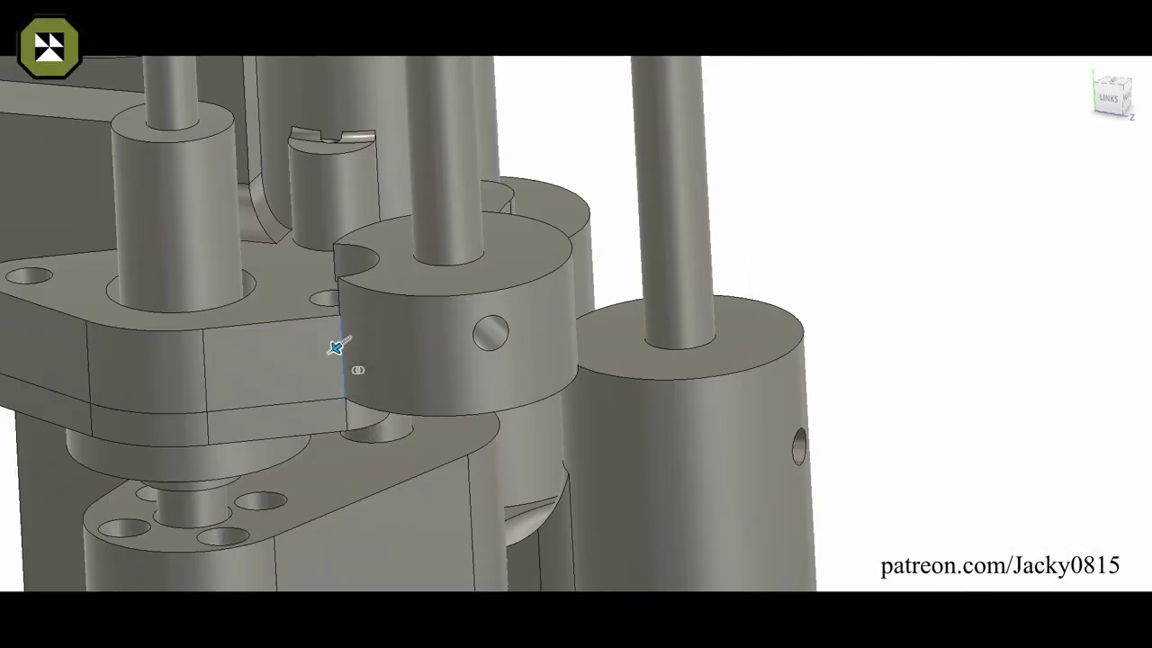
Step: Move the slotted arm link's end in front of the pin block and check the fit from several angles
left_click_drag(336, 347, 299, 374)
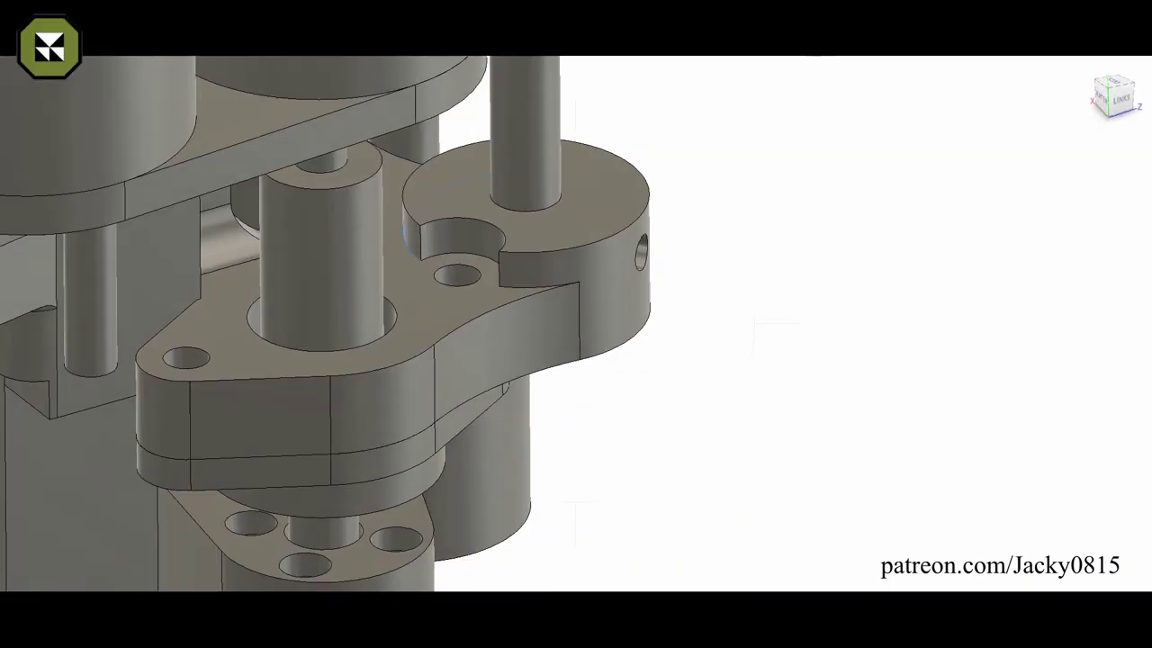
middle_click_drag(525, 279, 517, 272, "shift")
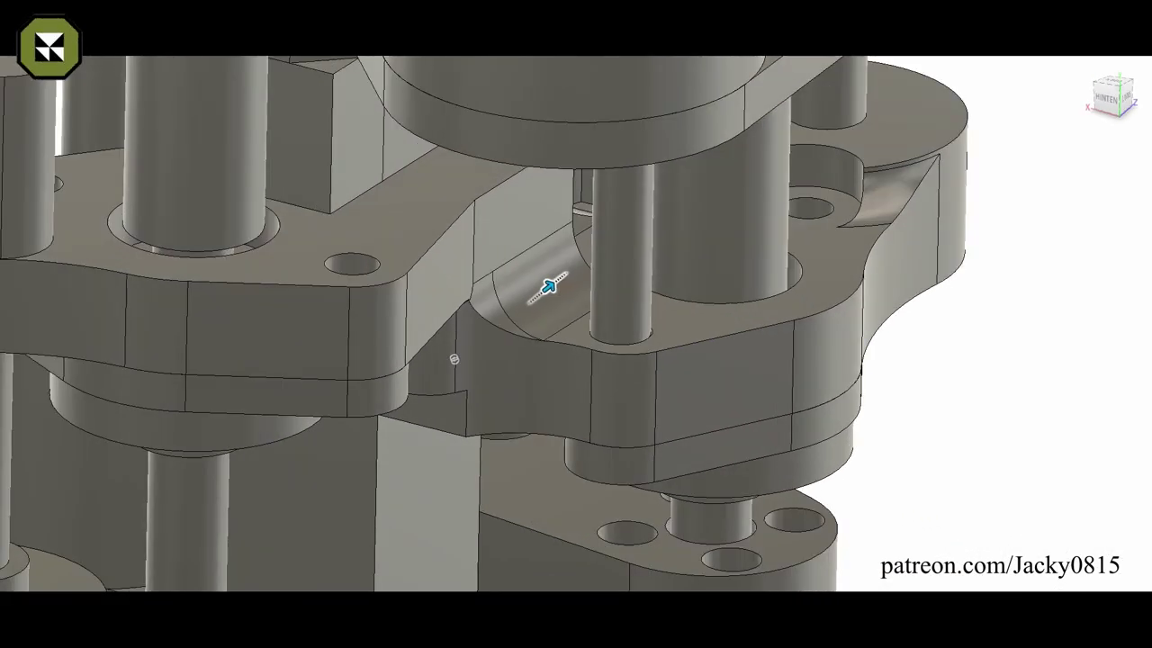
mouse_move(552, 283)
middle_mouse_down("shift")
mouse_move(272, 315)
mouse_move(434, 214)
middle_mouse_up("shift")
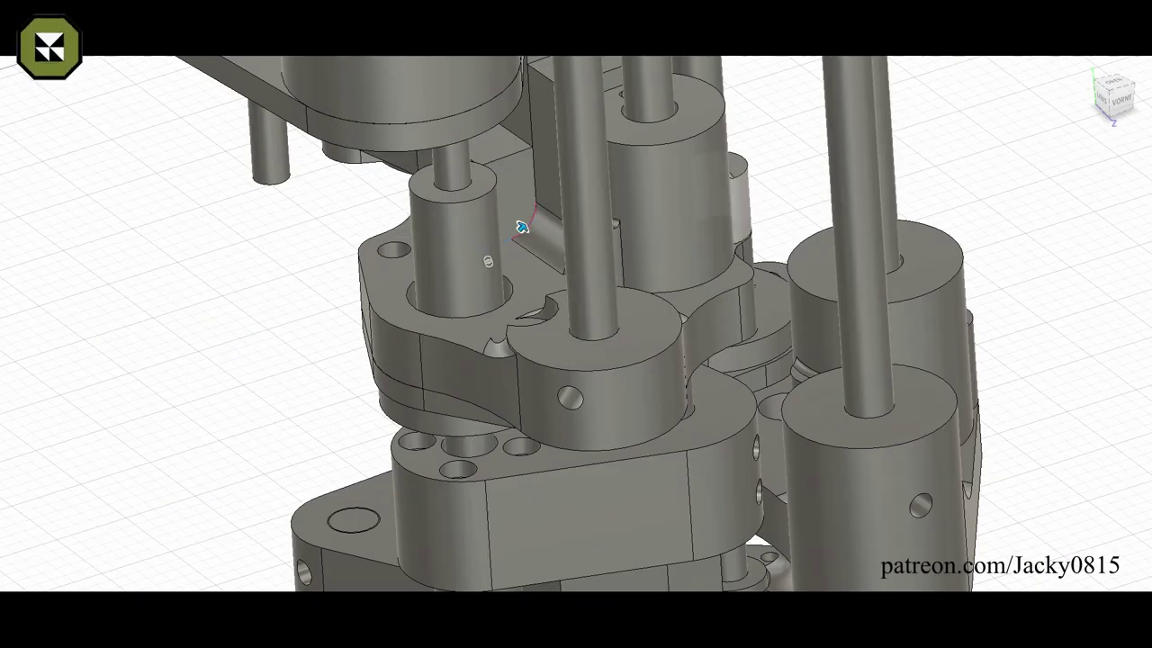
mouse_move(522, 227)
middle_mouse_down("shift")
mouse_move(454, 292)
mouse_move(409, 261)
mouse_move(639, 66)
middle_mouse_up("shift")
mouse_move(493, 300)
middle_mouse_down("shift")
mouse_move(527, 278)
mouse_move(543, 318)
mouse_move(527, 321)
middle_mouse_up("shift")
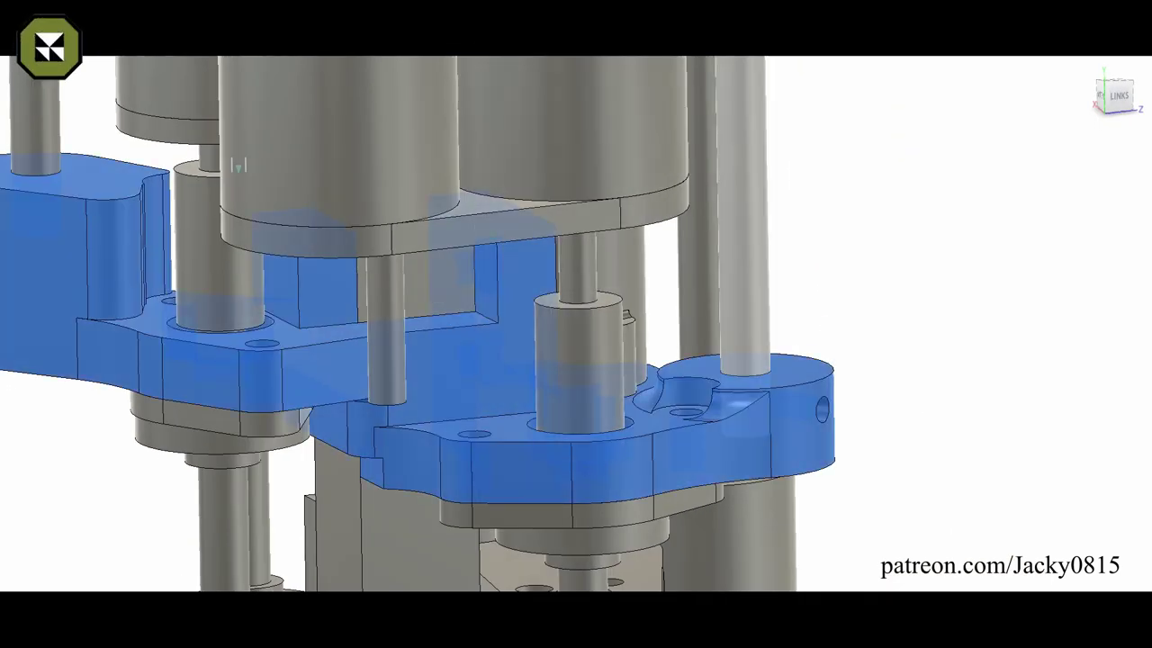
Step: Extrude the shaft profile down from the motor's underside to reach the bracket
mouse_move(238, 165)
middle_mouse_down("shift")
mouse_move(938, 270)
mouse_move(268, 262)
mouse_move(303, 376)
mouse_move(302, 414)
middle_mouse_up("shift")
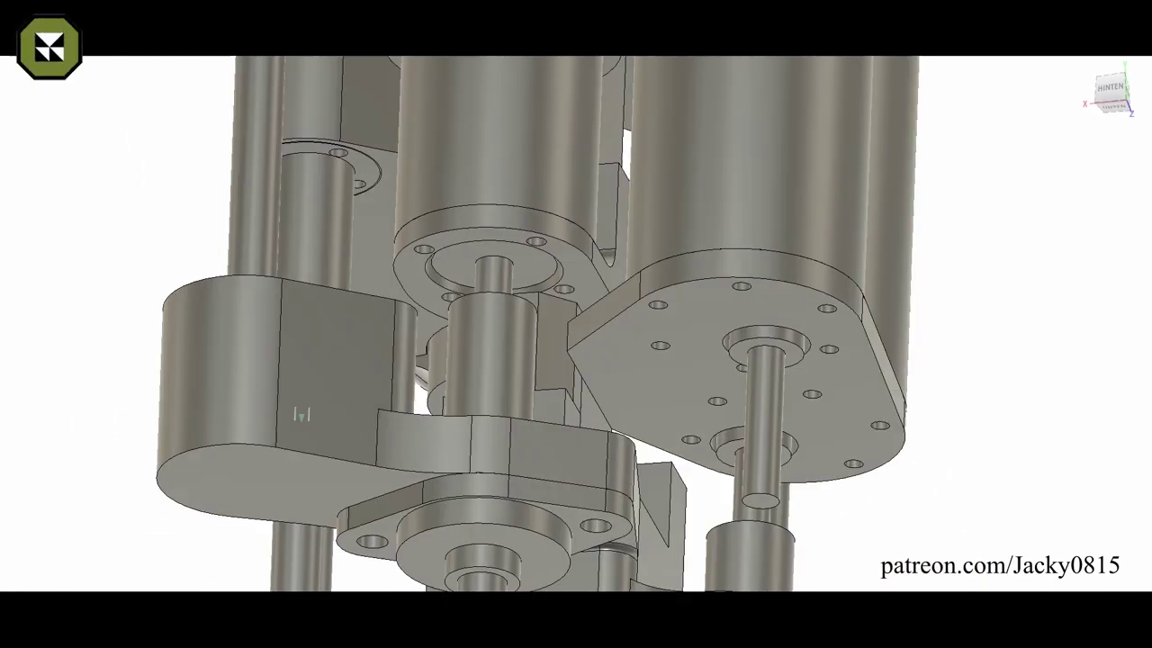
key("e")
middle_click_drag(552, 387, 552, 450, "shift")
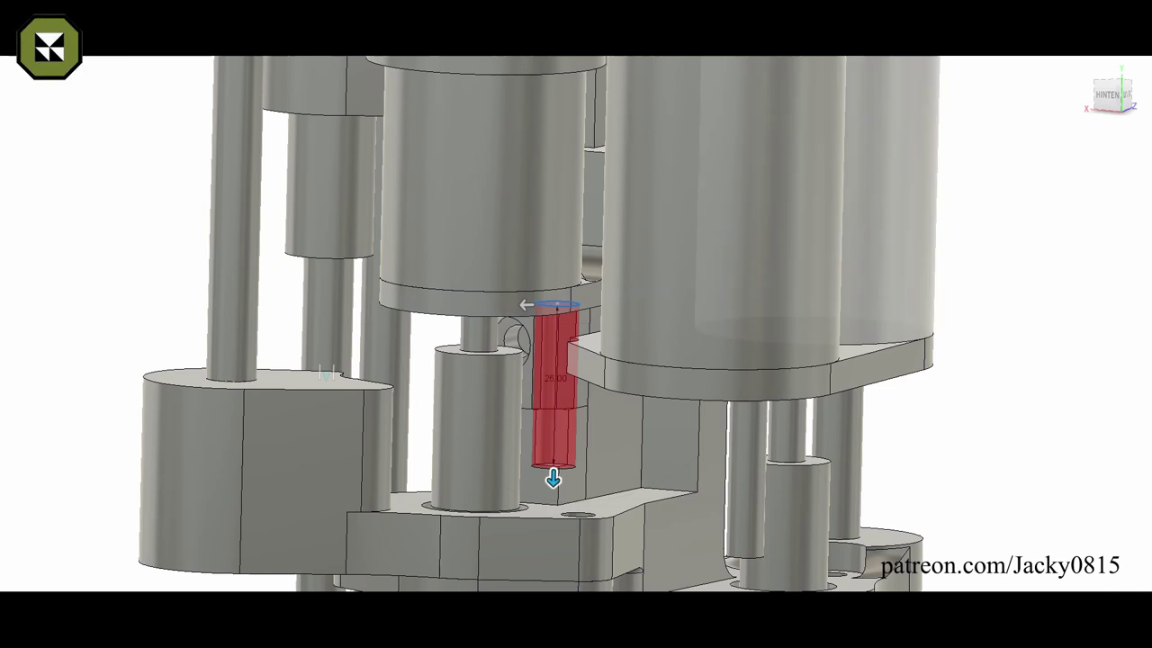
key("Return")
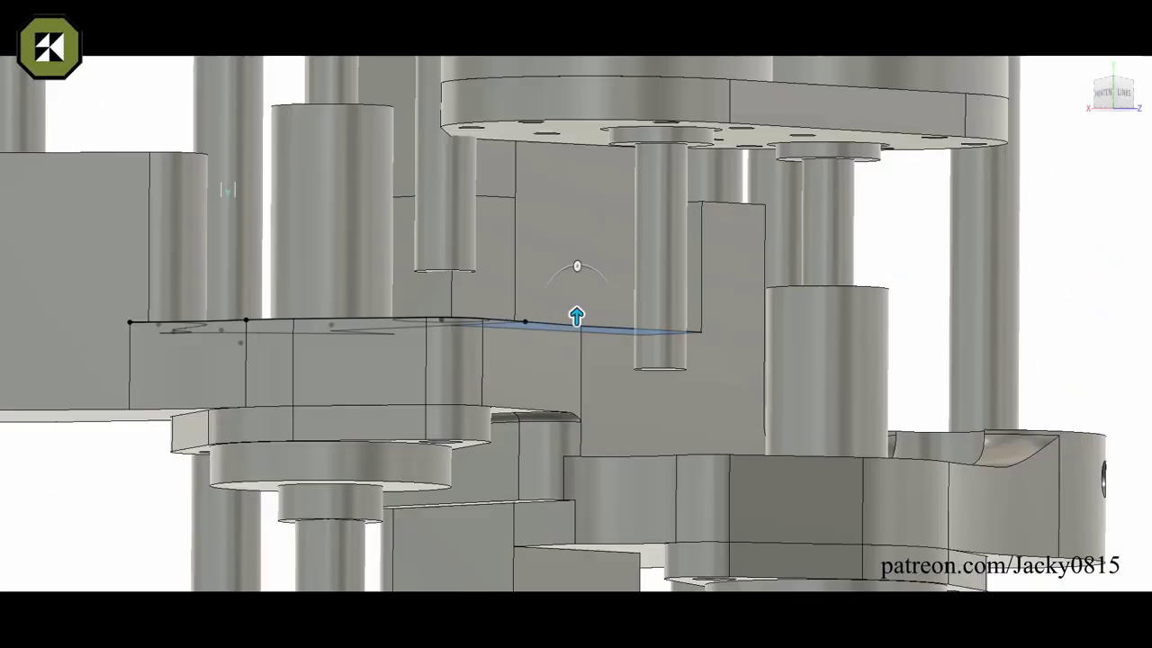
Step: Drag the extrusion distance to set the notch depth through the bracket
left_click_drag(576, 316, 576, 144)
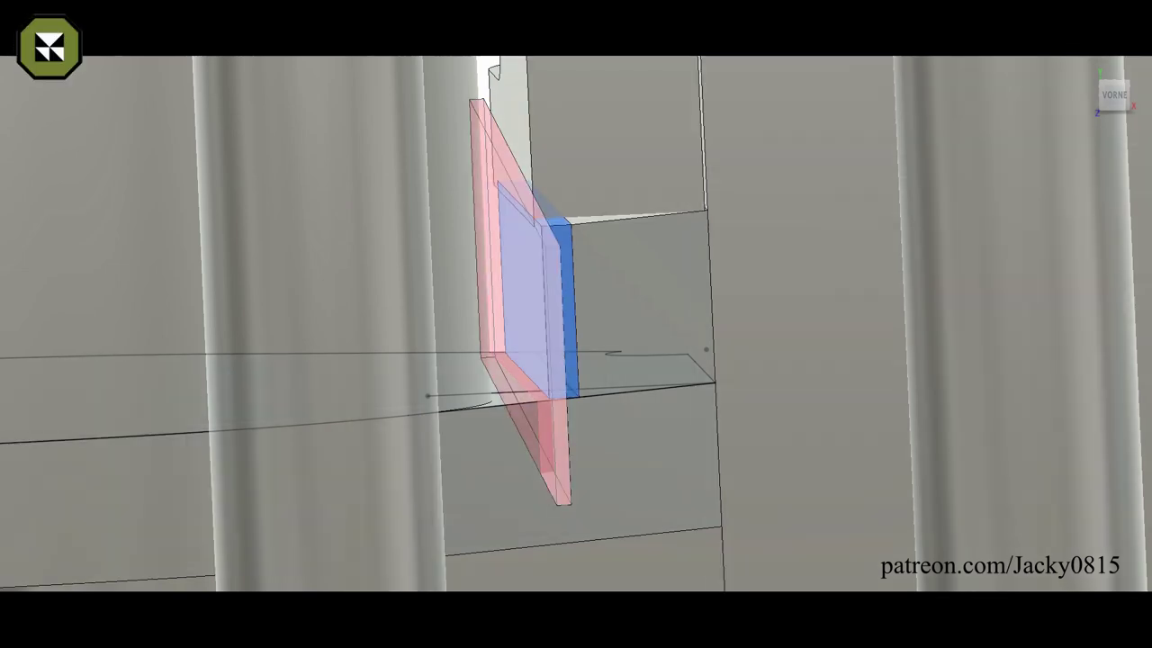
Step: Commit the notch cut and select the small vertical face inside the notch
key("Return")
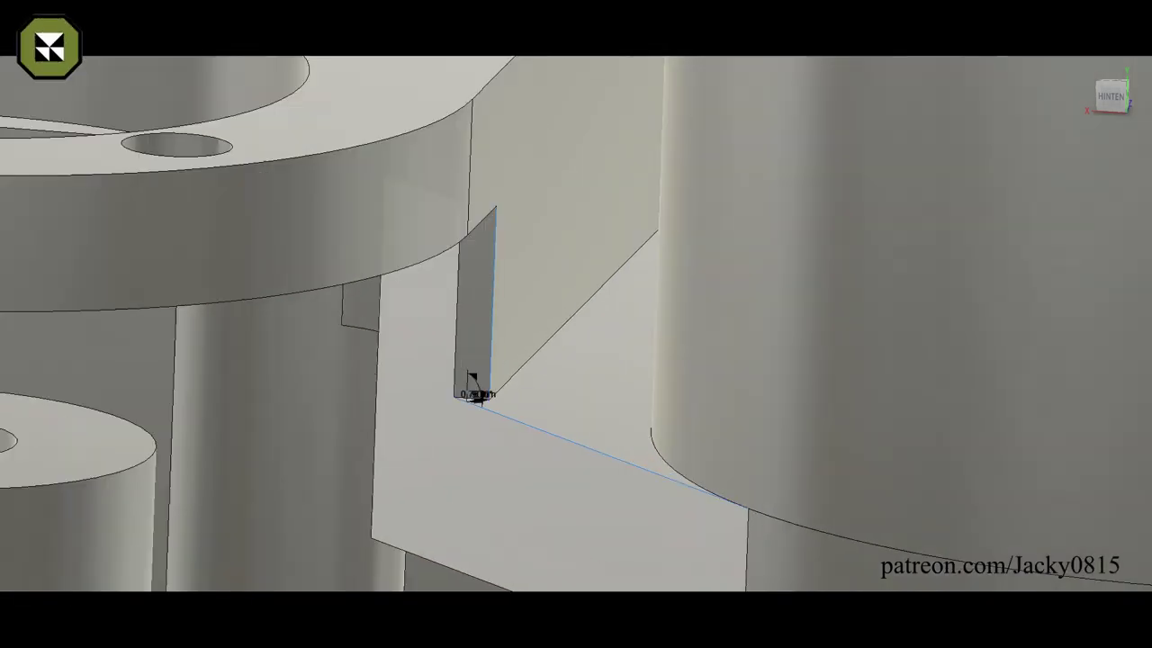
left_click(481, 364)
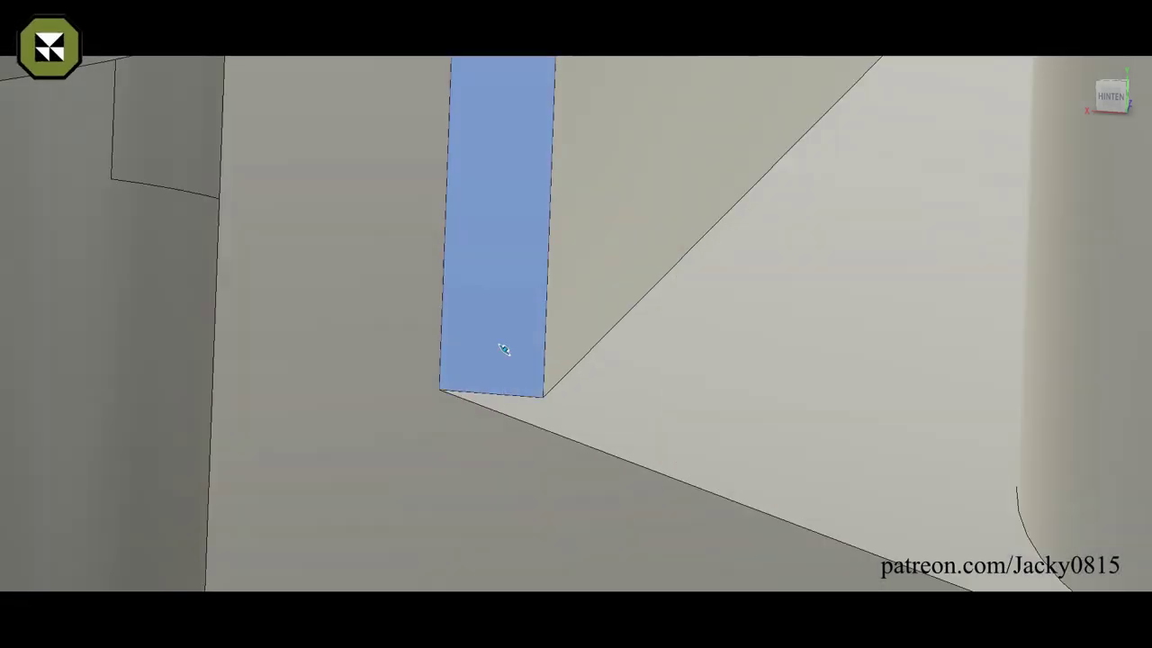